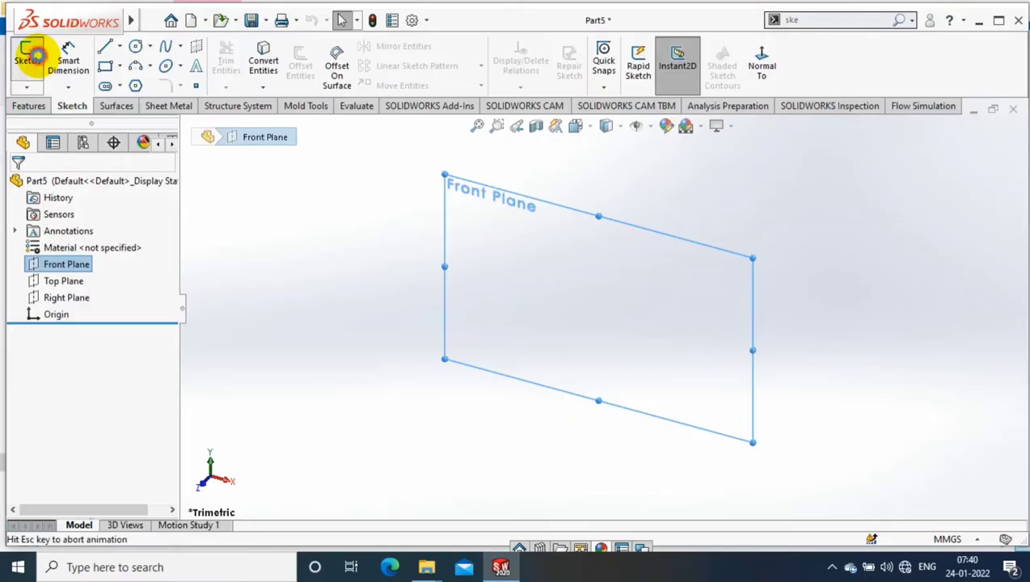
Draw a center rectangle at the origin on the Front Plane
click(30, 55)
click(105, 65)
click(601, 308)
click(741, 355)
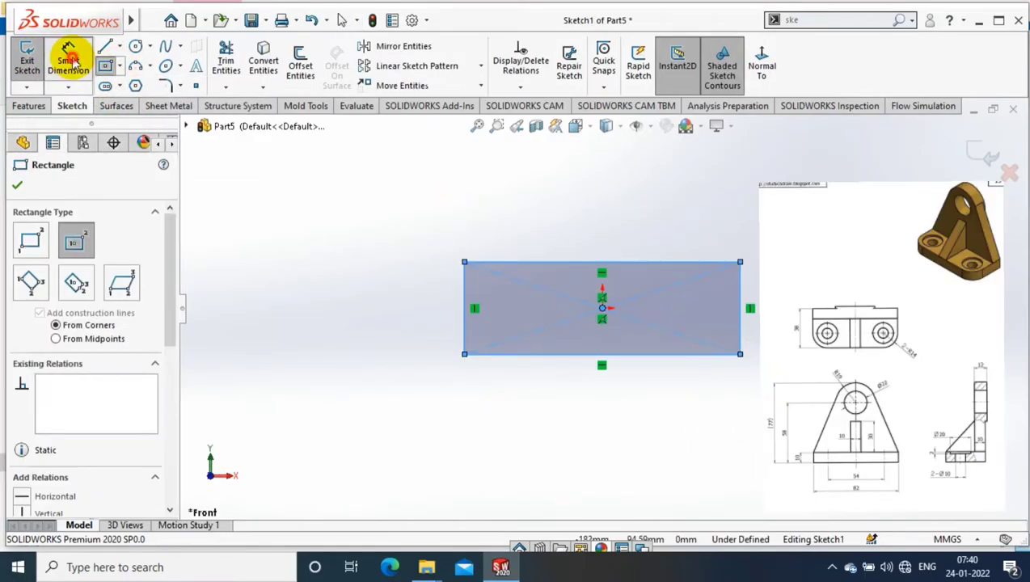
Dimension the rectangle 82 mm wide and 10 mm high
click(69, 54)
click(532, 352)
click(533, 383)
text(82)
key(Return)
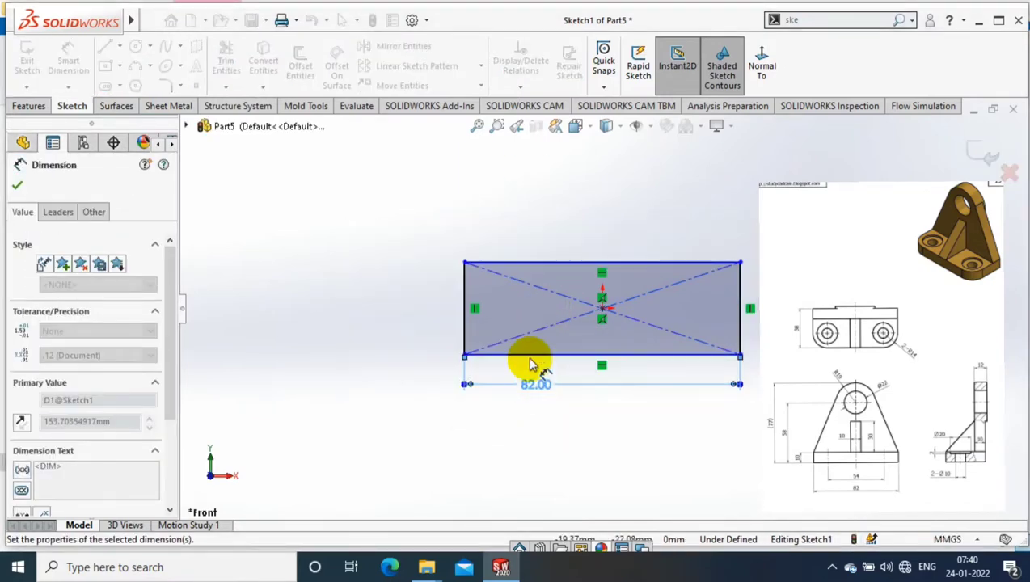
click(465, 306)
click(426, 308)
text(10)
key(Return)
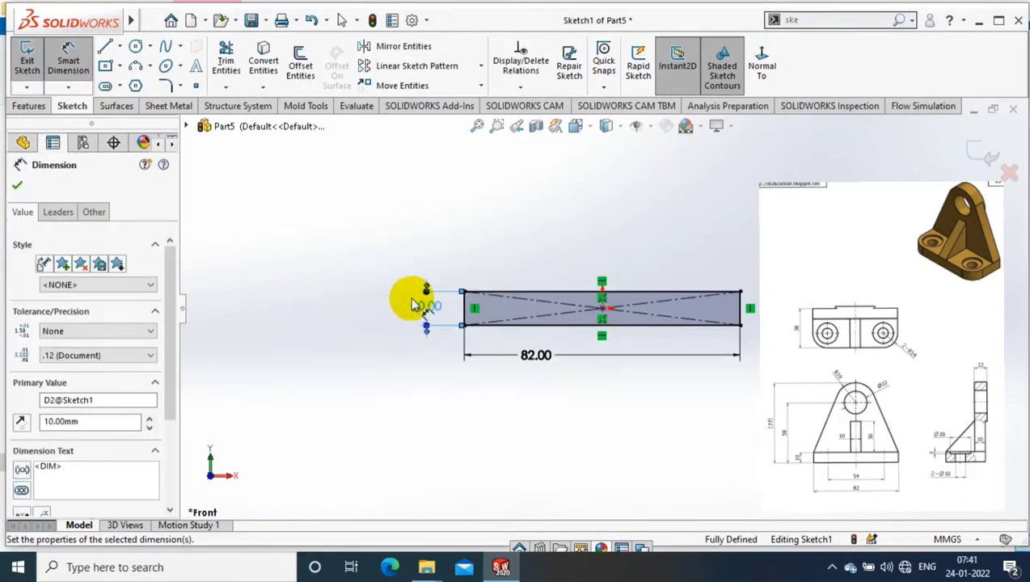
key(Escape)
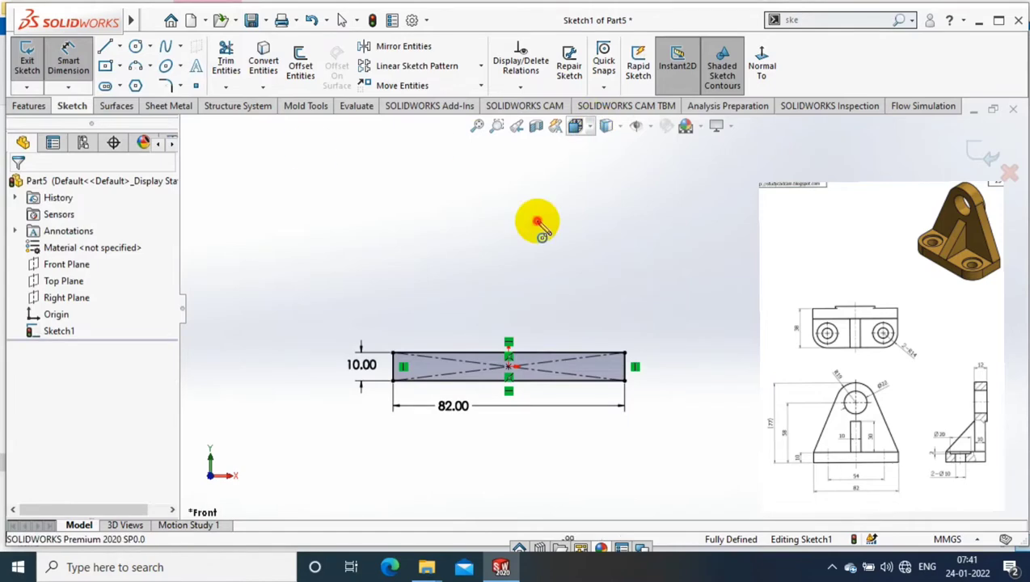
Add a circle above the rectangle and dimension it Ø38 mm
click(538, 222)
click(77, 55)
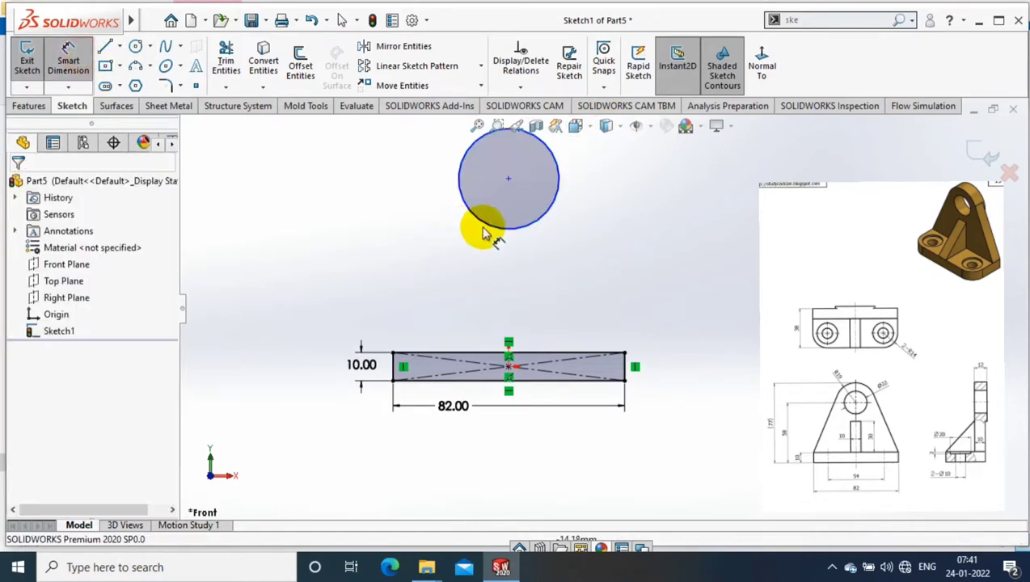
click(547, 226)
click(609, 221)
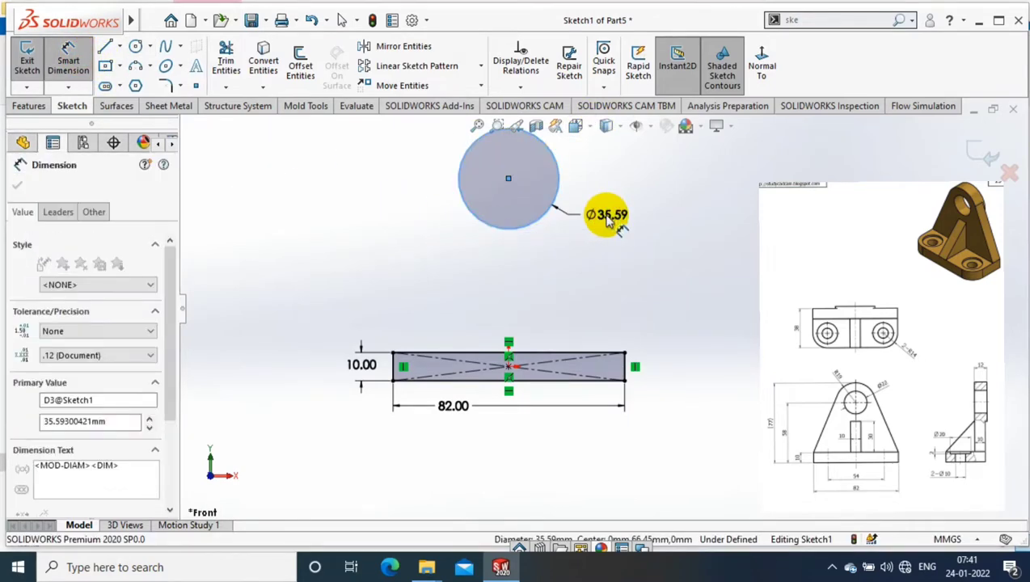
text(38)
key(Return)
Set the circle centre's vertical distance above the rectangle to 58 mm
click(327, 249)
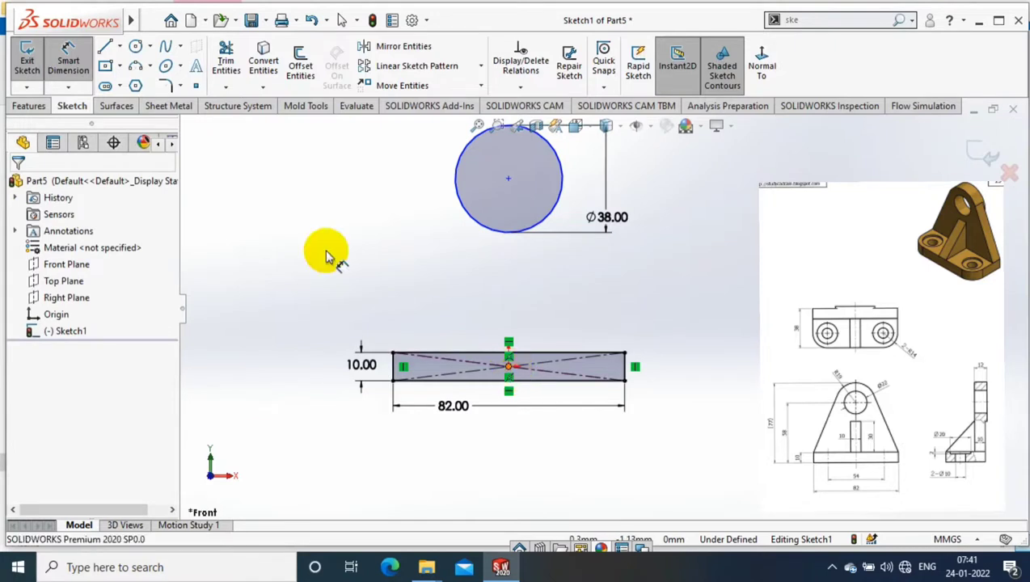
text(38)
key(Return)
double_click(323, 314)
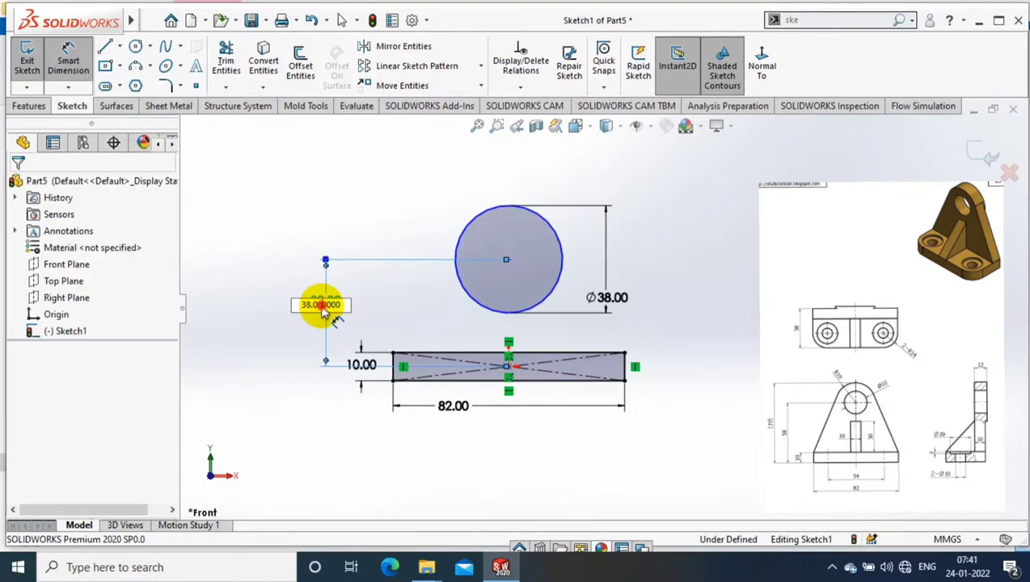
text(58)
key(Return)
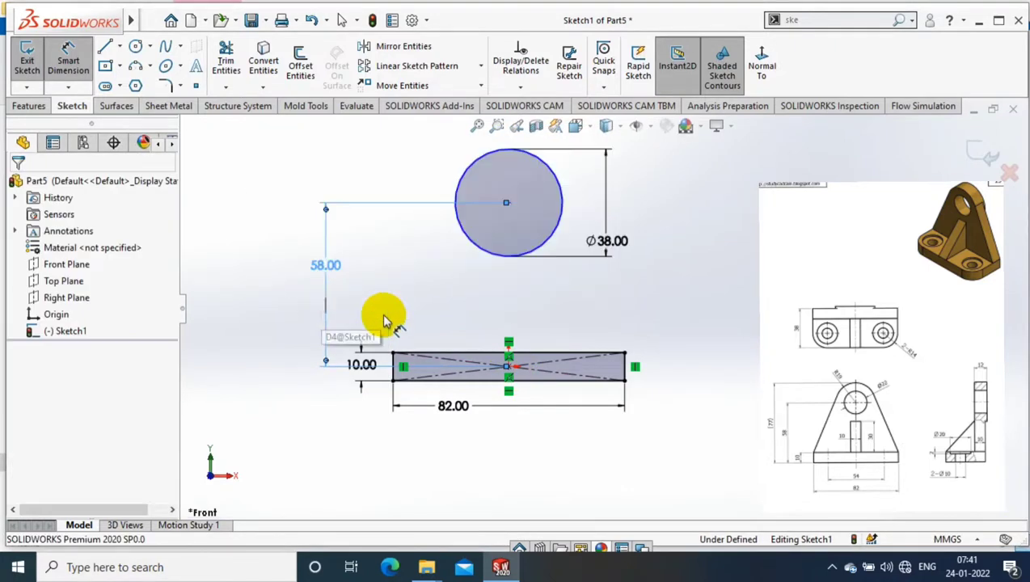
Draw a line from the rectangle's top-right corner, tangent to the circle
click(559, 230)
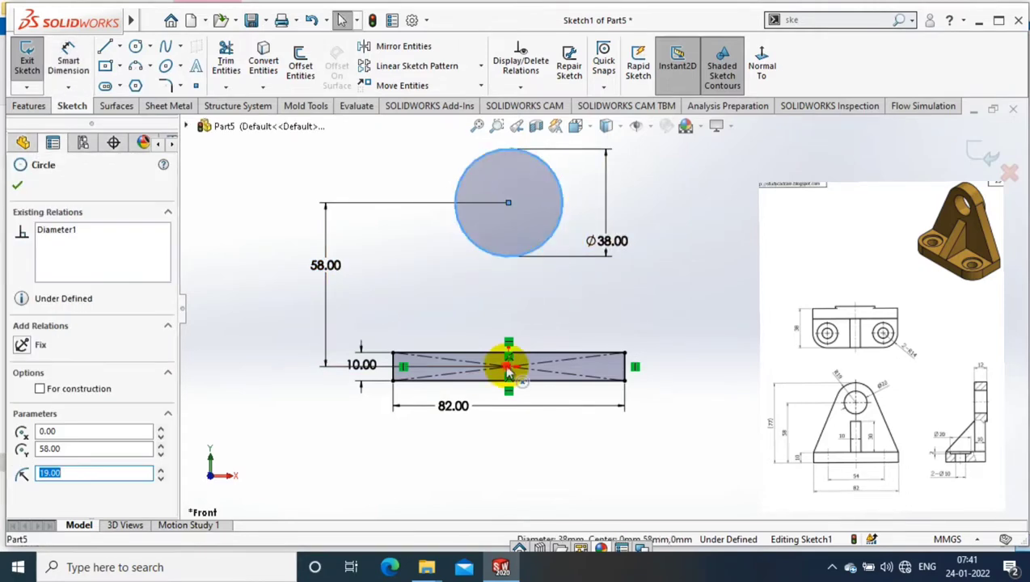
ctrl+click(508, 367)
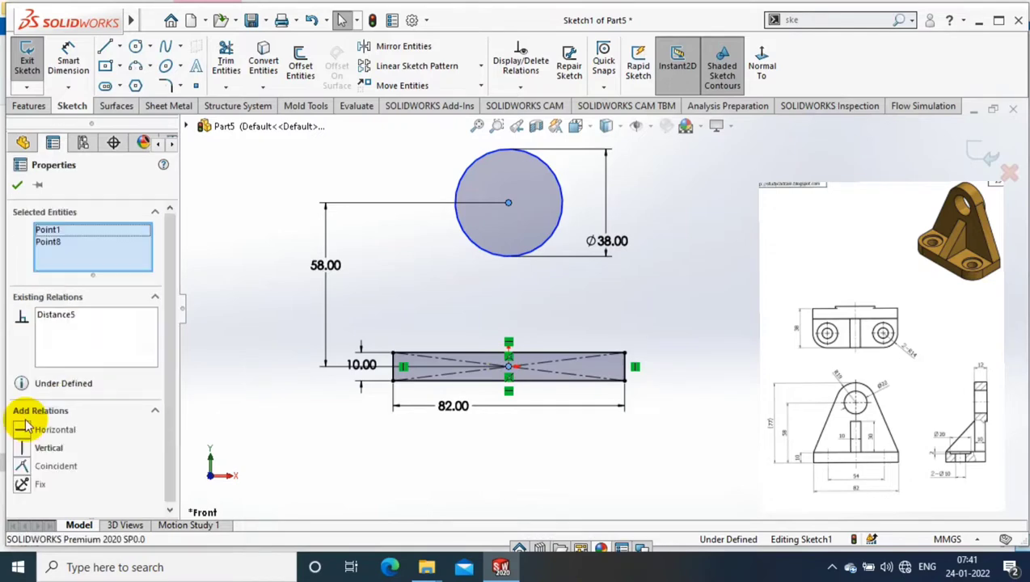
key(Escape)
click(118, 46)
click(133, 65)
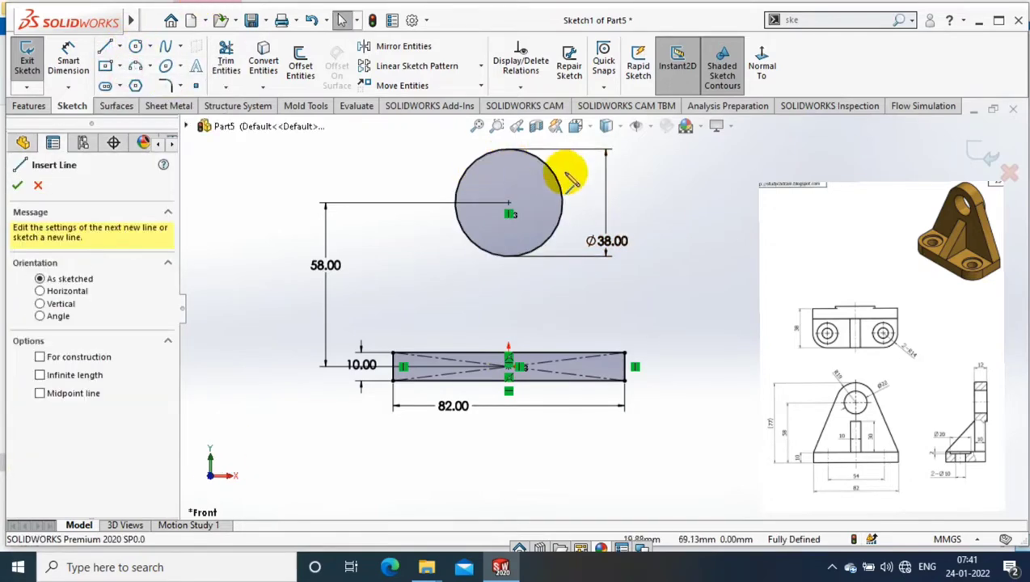
click(571, 167)
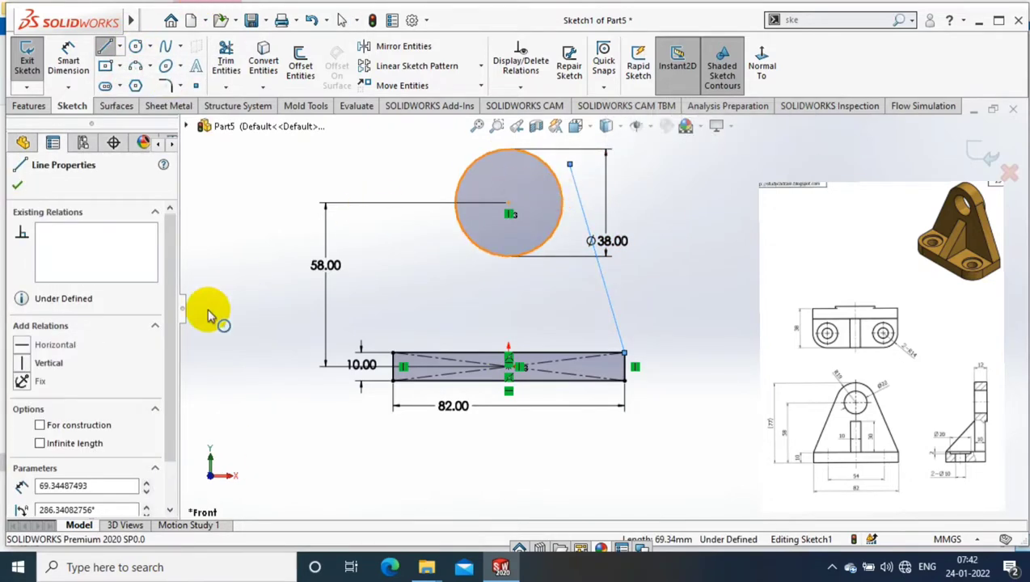
click(22, 430)
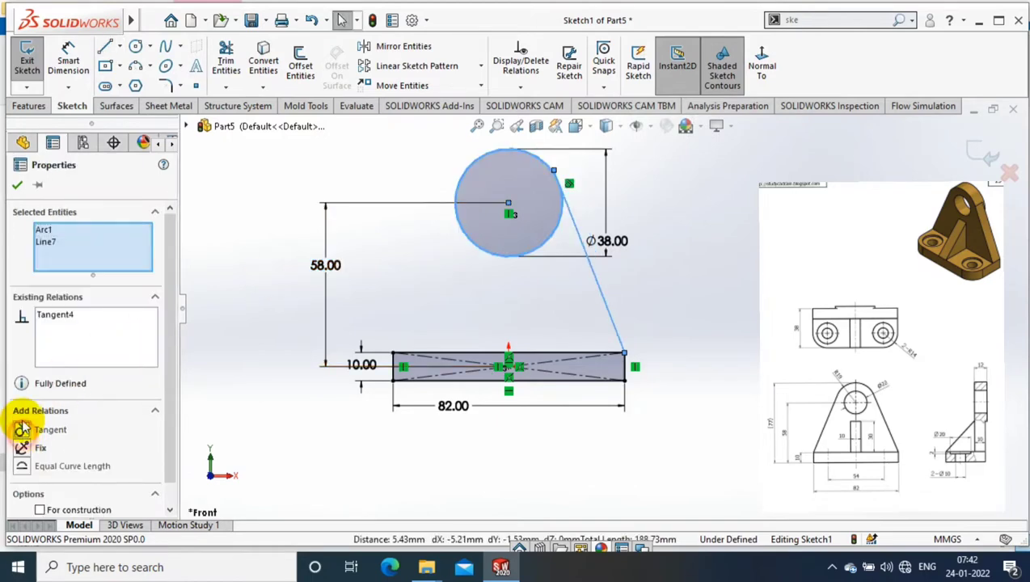
key(Escape)
Draw a line from the top-left corner to the circle and make it tangent
click(105, 46)
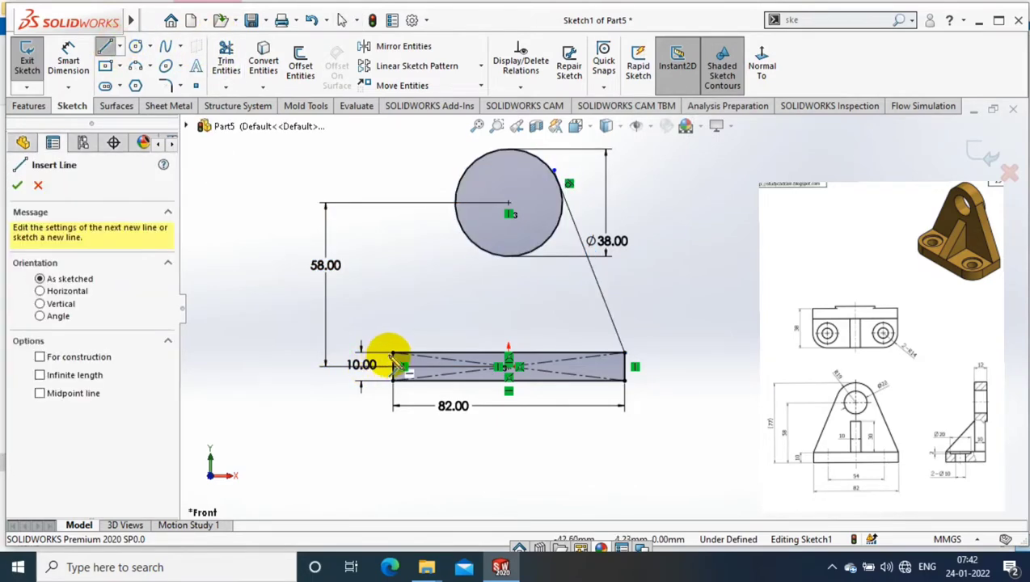
click(393, 353)
click(455, 153)
key(Escape)
click(439, 204)
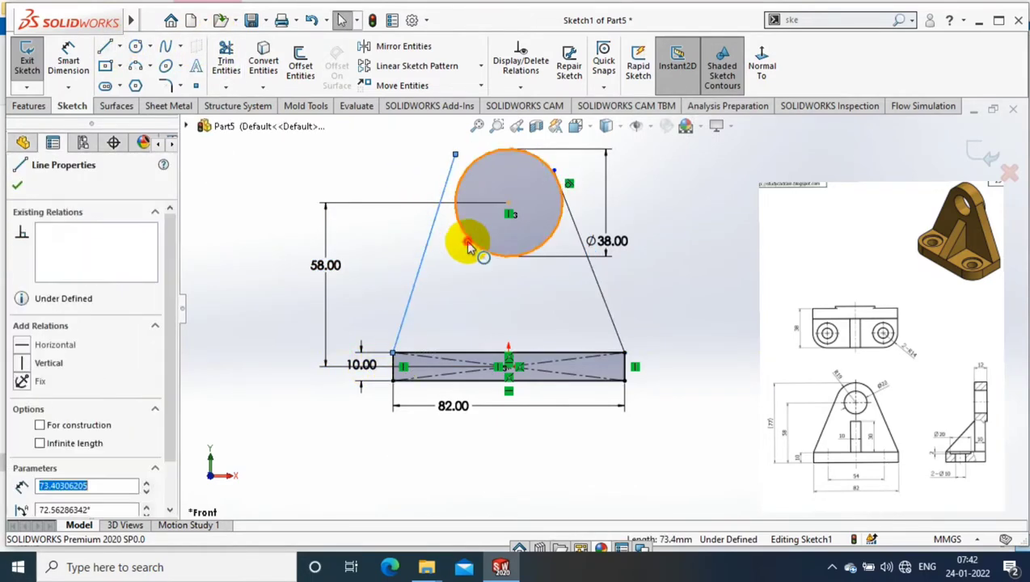
ctrl+click(476, 241)
click(22, 429)
click(17, 185)
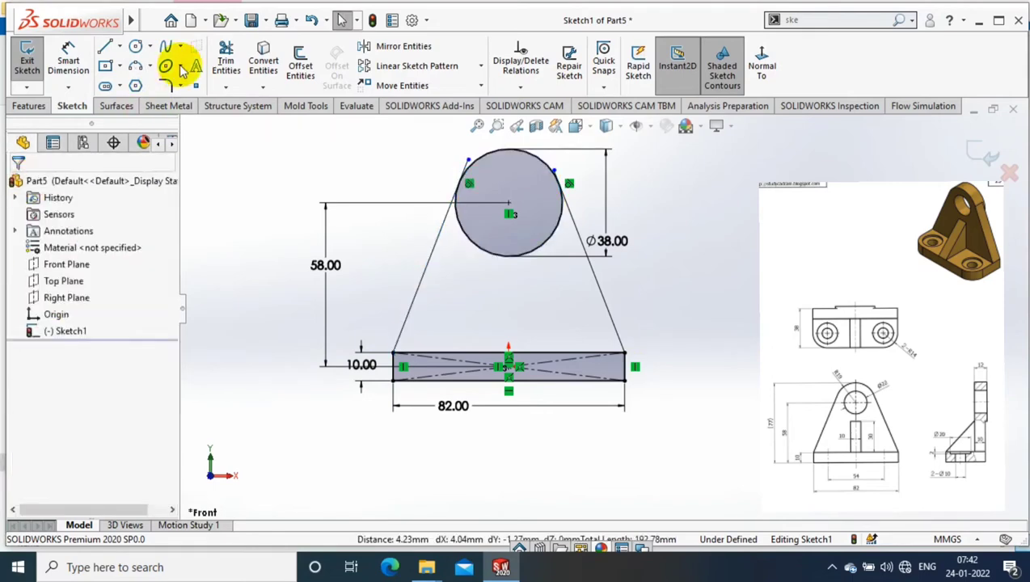
Trim the line overhangs past both tangent points
click(226, 60)
scroll(487, 183, down, 2)
scroll(487, 183, down, 3)
drag(438, 160, 416, 176)
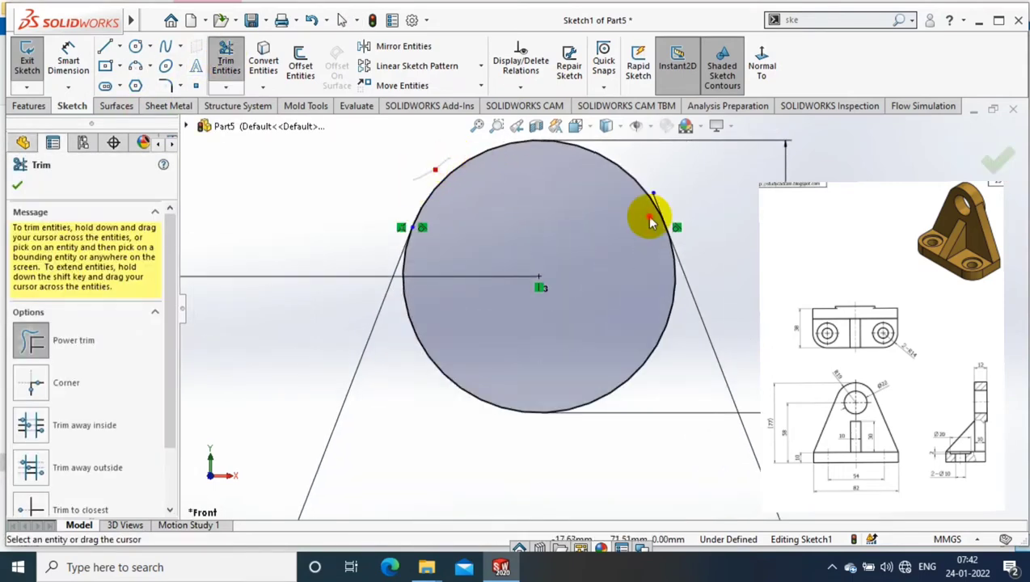
drag(652, 223, 657, 206)
scroll(619, 344, up, 5)
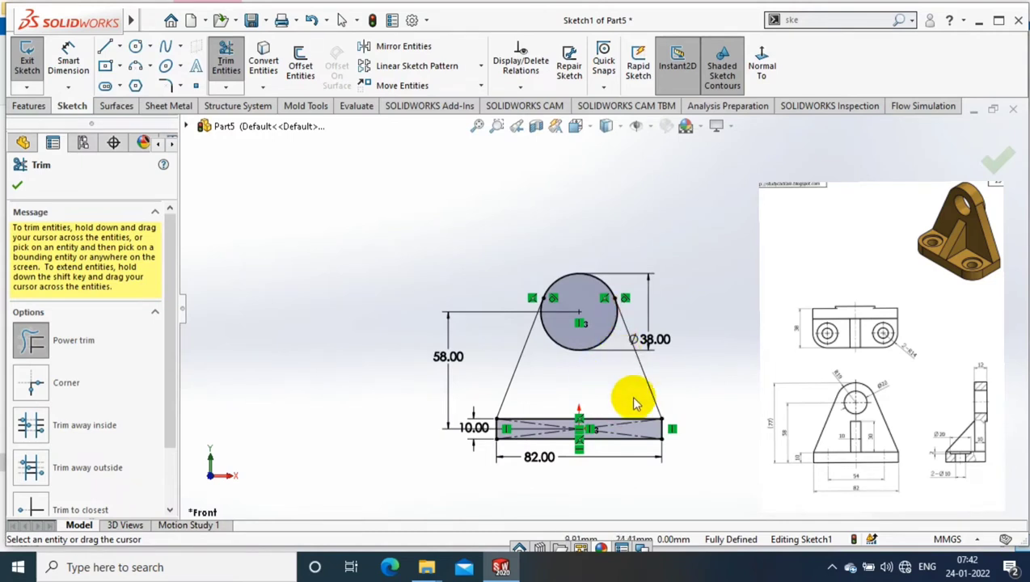
scroll(627, 388, up, 2)
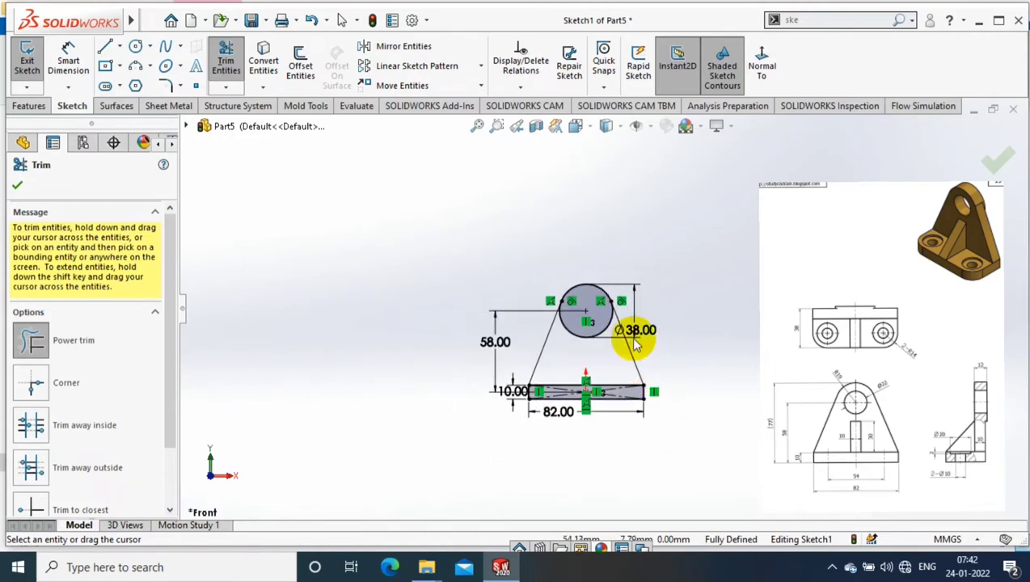
click(20, 188)
Extrude the rectangle region 10 mm as the base plate
click(27, 64)
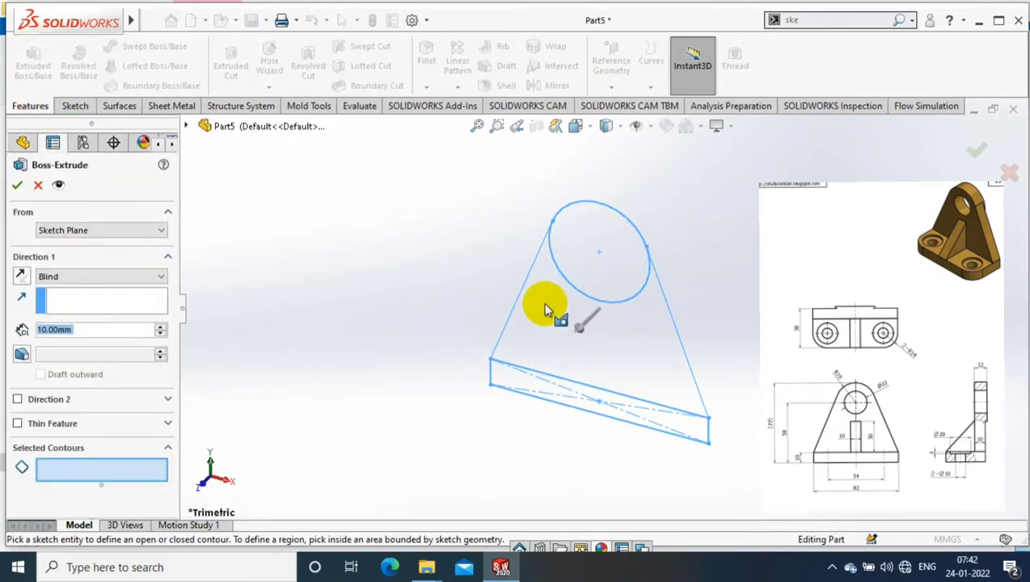
click(99, 466)
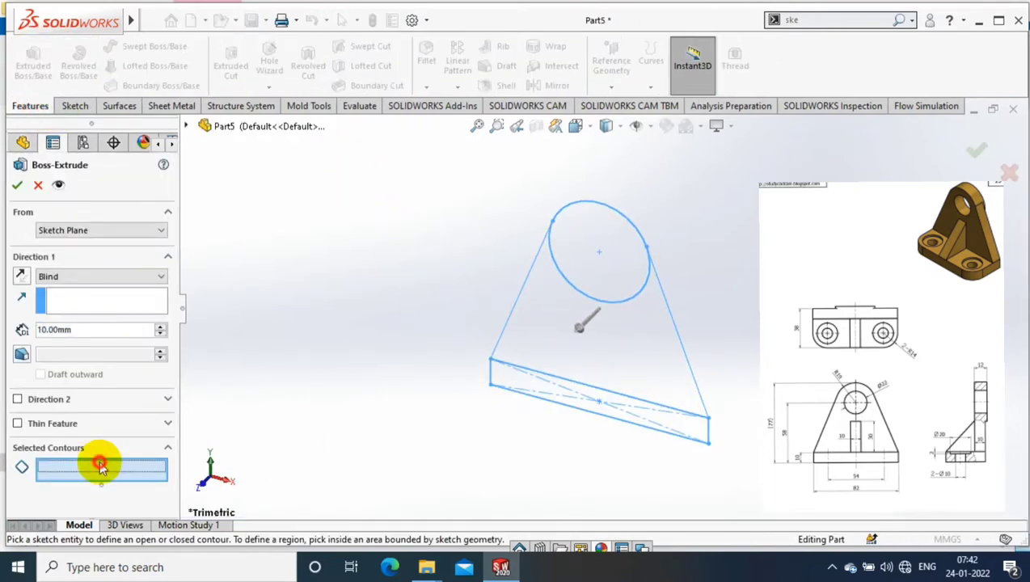
click(497, 387)
key(Return)
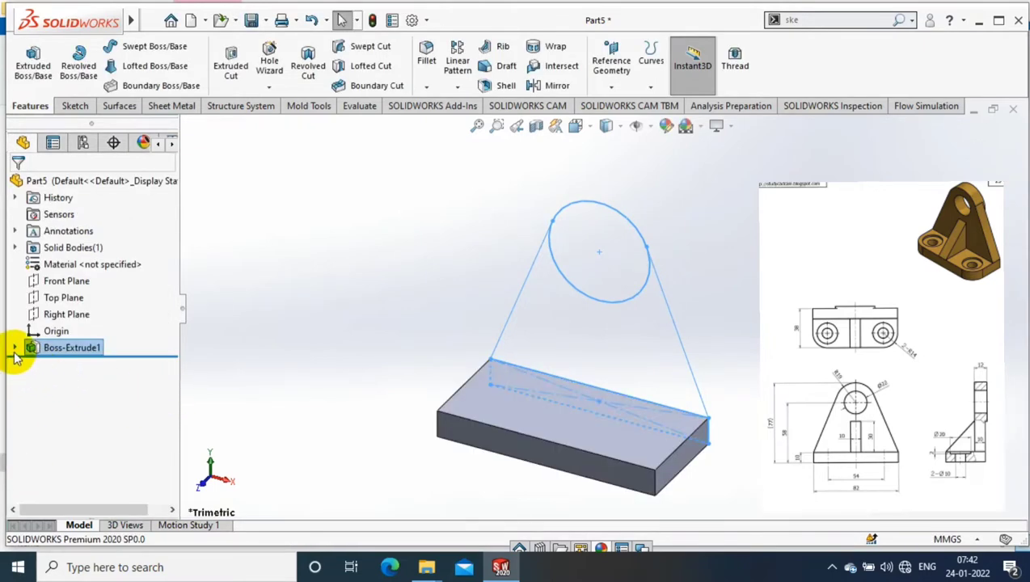
Reuse Sketch1 to extrude the tapered web region 10 mm, without thin-wall
click(15, 349)
right_click(76, 364)
click(299, 232)
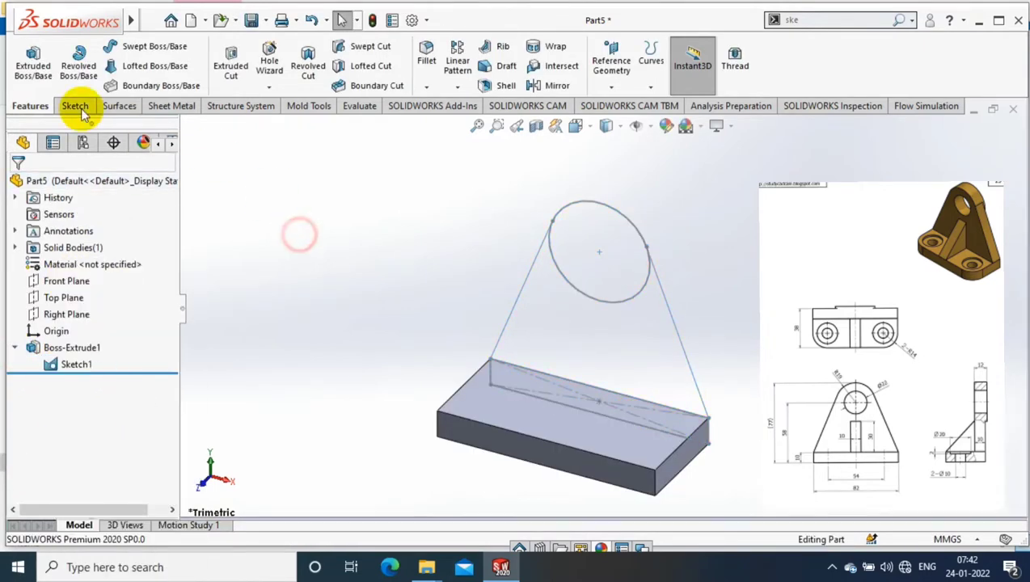
click(33, 64)
click(550, 289)
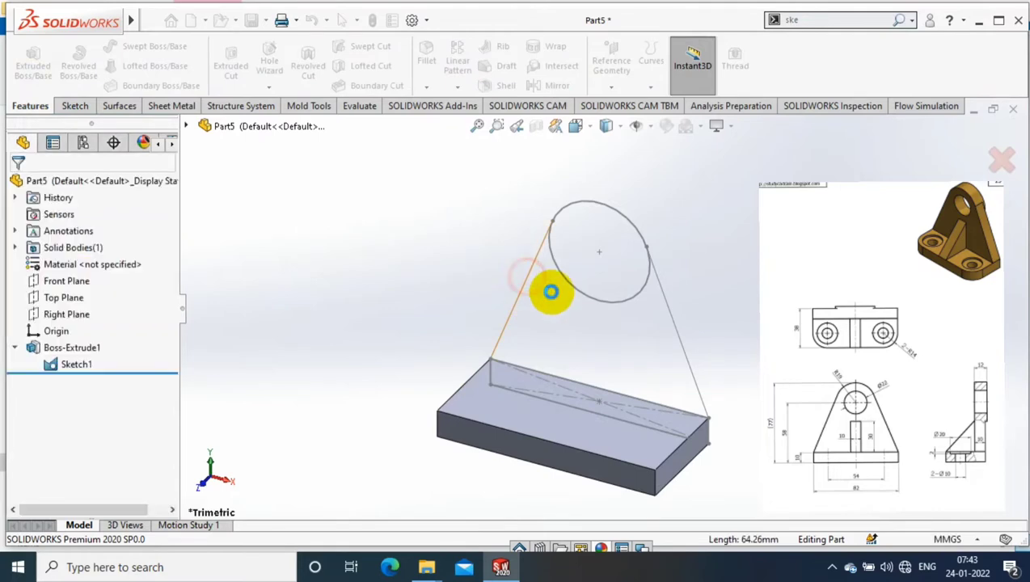
click(17, 443)
click(131, 479)
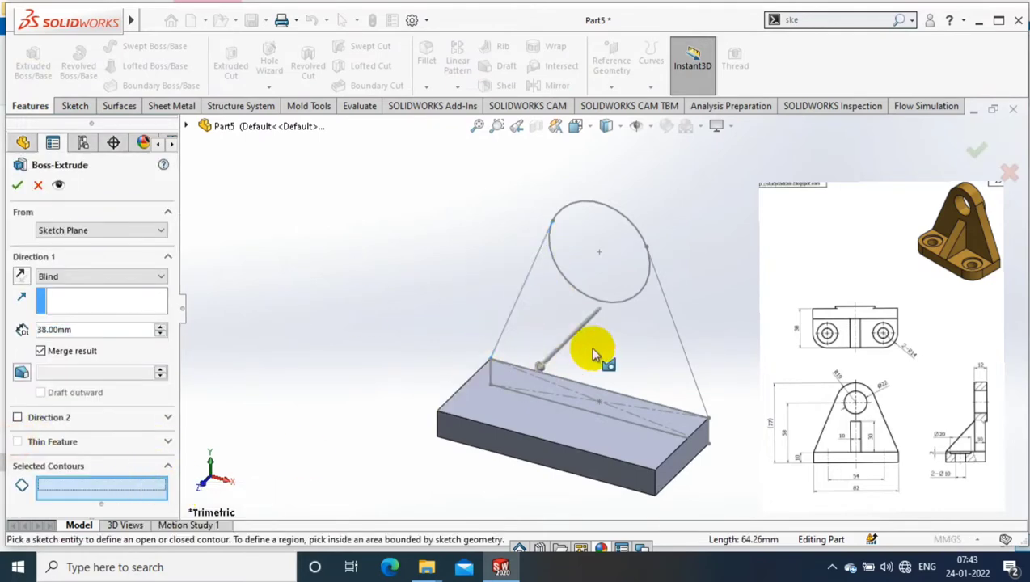
click(518, 346)
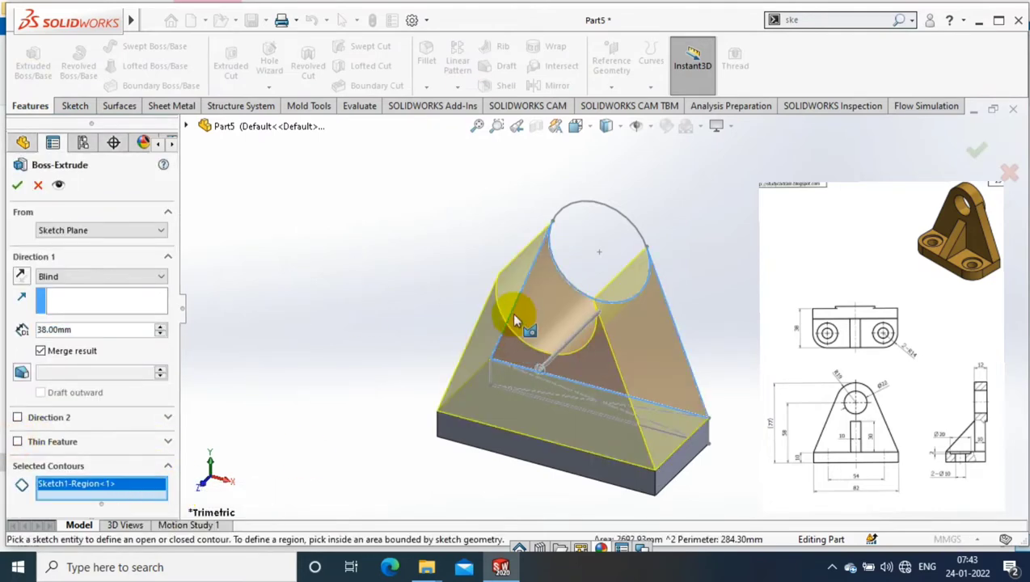
double_click(81, 330)
text(1)
click(61, 345)
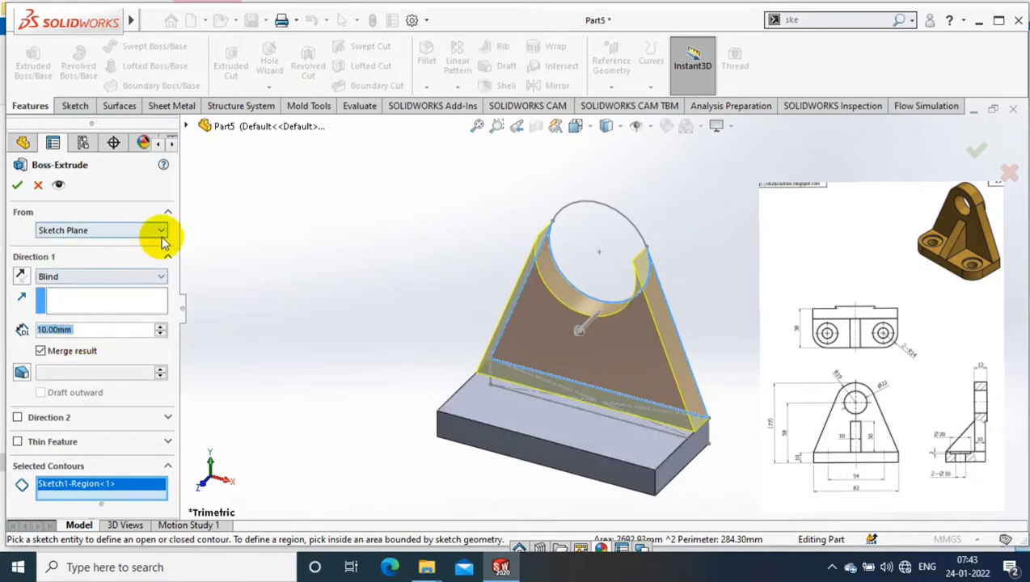
click(18, 185)
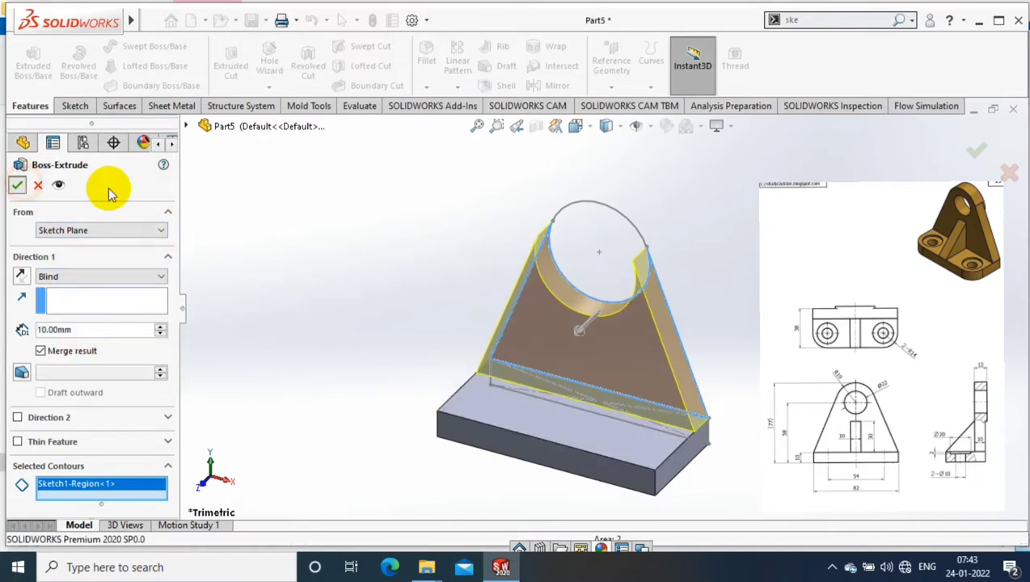
Extrude the circle contour 20 mm in Direction 2 as a round boss, then view the front face normal
click(33, 65)
click(634, 235)
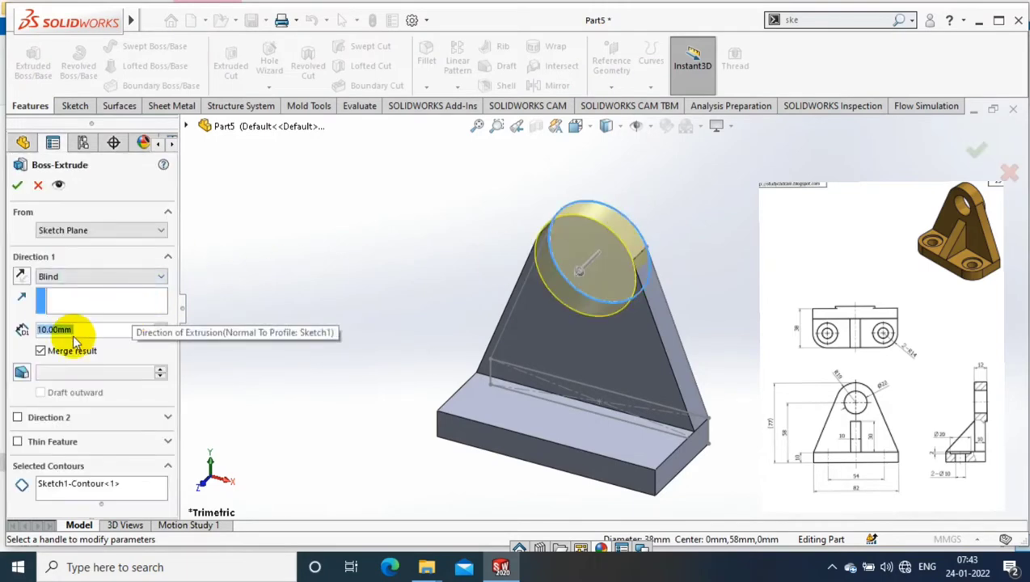
click(18, 417)
right_click(76, 458)
text(20)
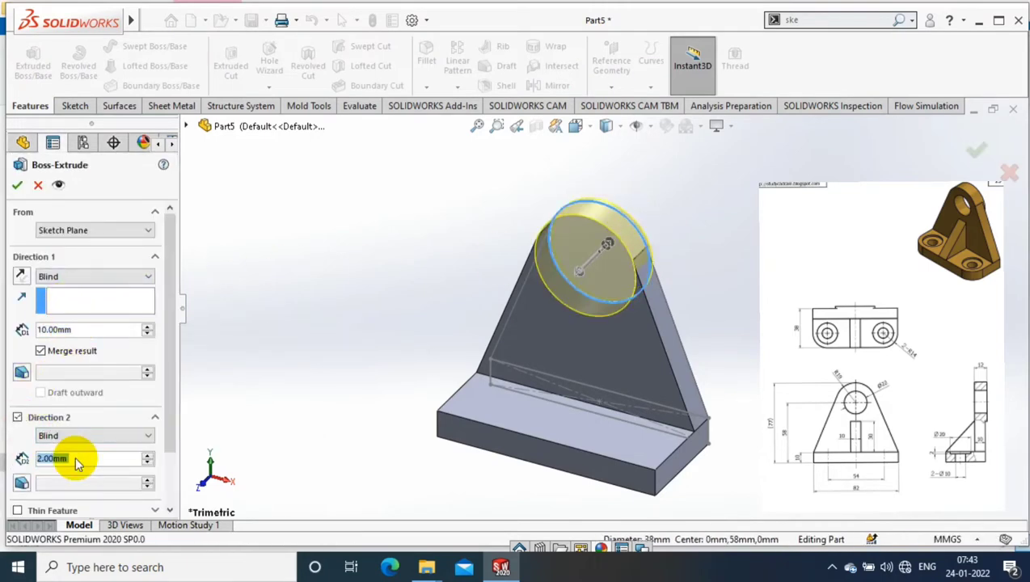
key(Return)
right_click(570, 179)
click(671, 166)
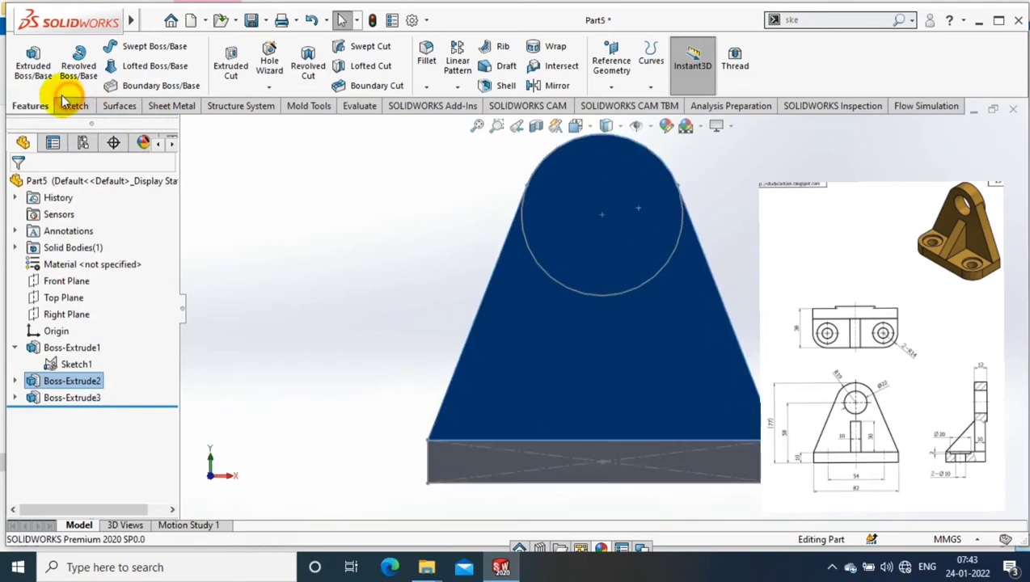
click(74, 106)
Sketch a circle on the front face at the arc's centre
click(27, 64)
click(136, 47)
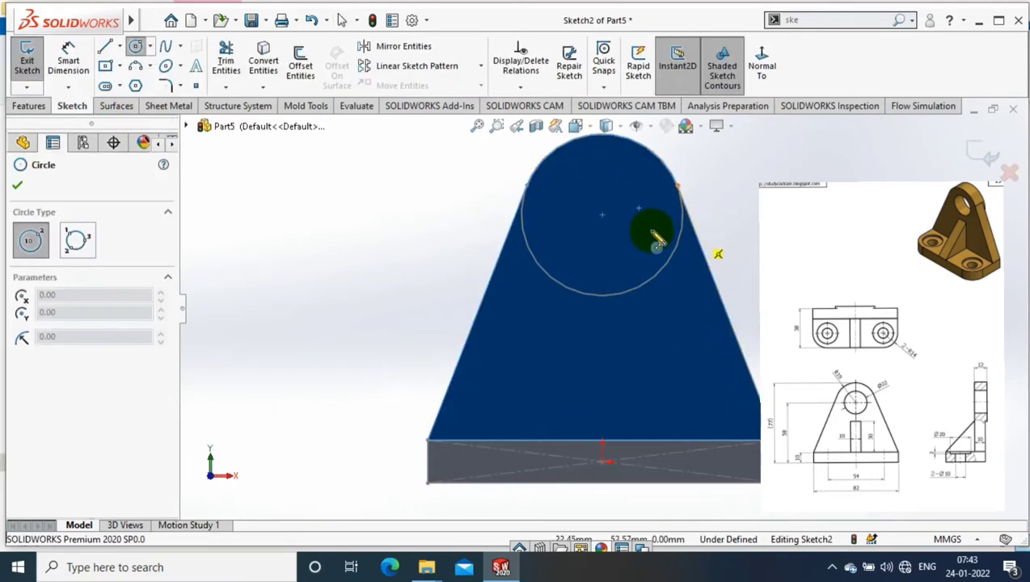
drag(604, 218, 592, 256)
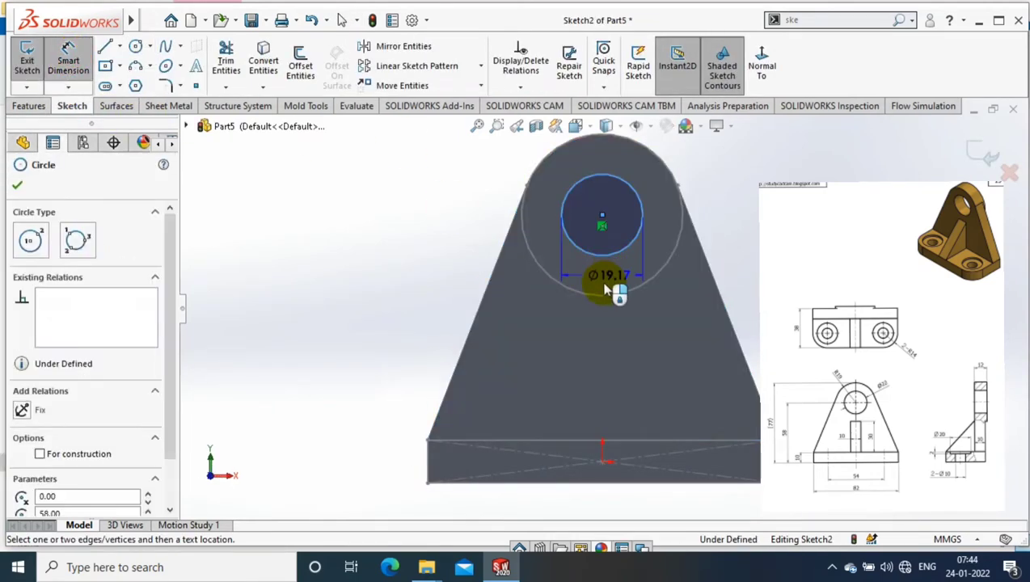
key(Escape)
Dimension the inner circle Ø22 mm, undoing an accidental 9.42 dimension
click(621, 292)
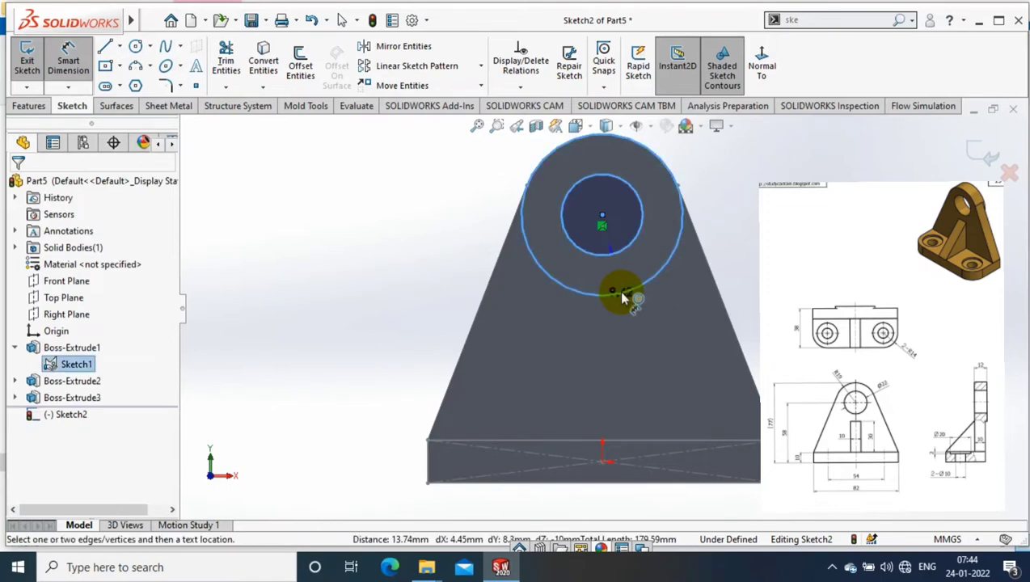
click(647, 271)
click(572, 243)
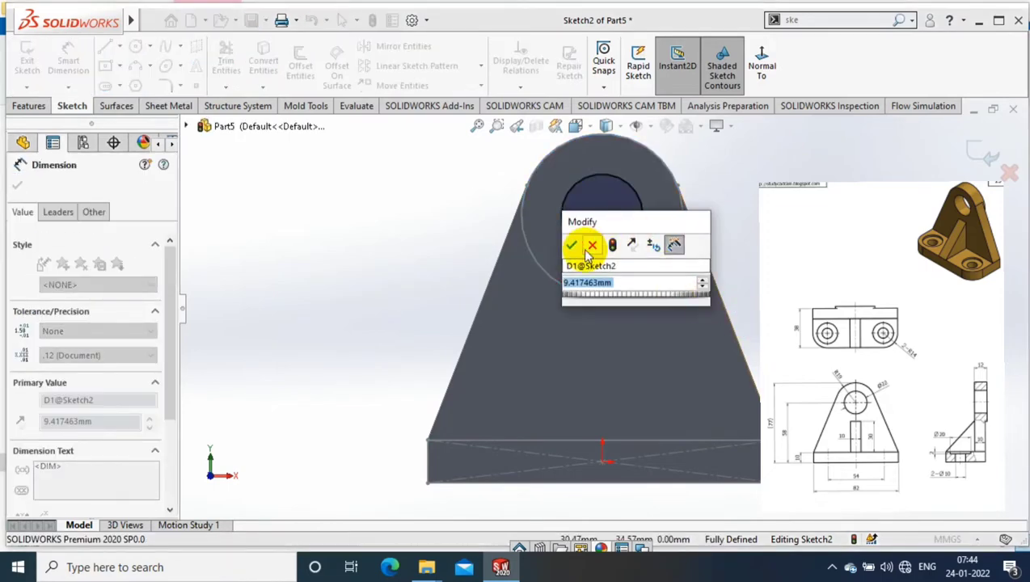
key(Escape)
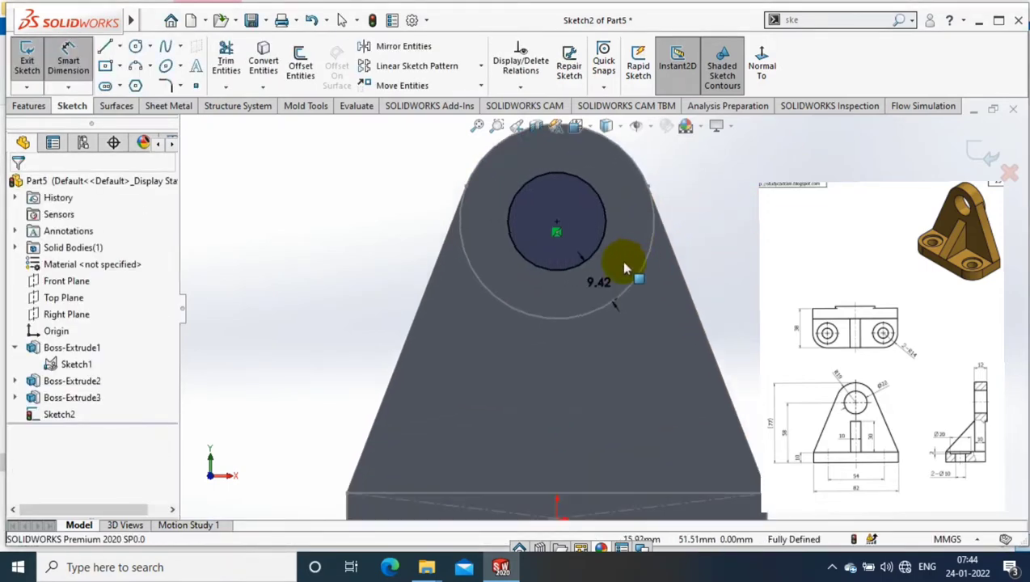
key(Escape)
key(ctrl+z)
click(68, 62)
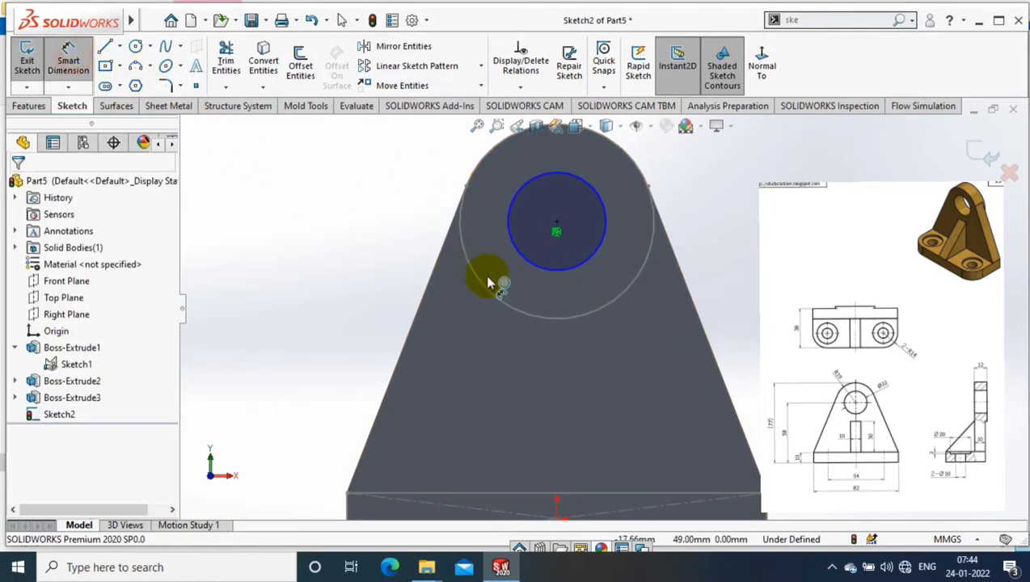
click(371, 233)
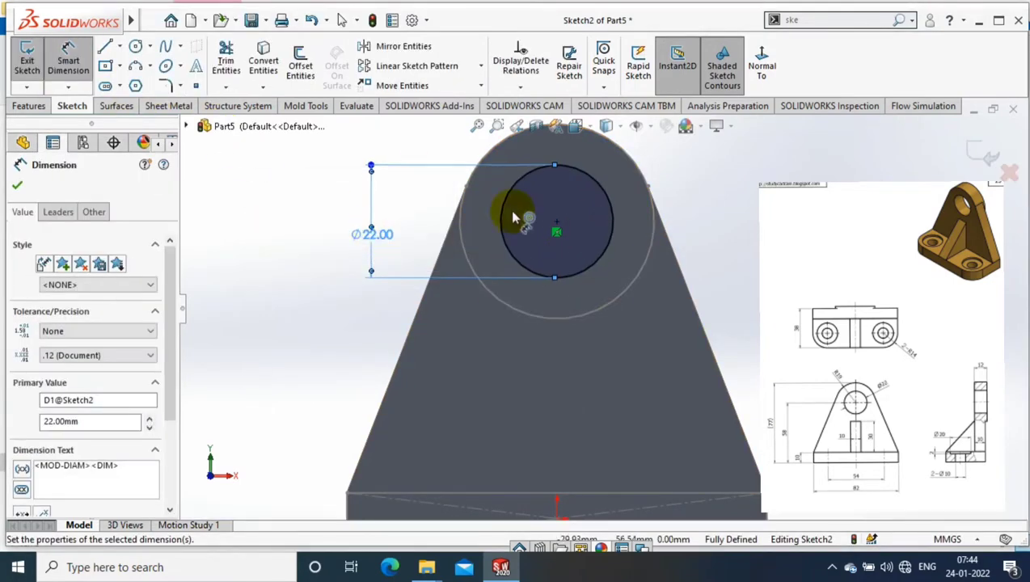
key(Escape)
Cut the Ø22 circle through all as a hole in the web
click(28, 106)
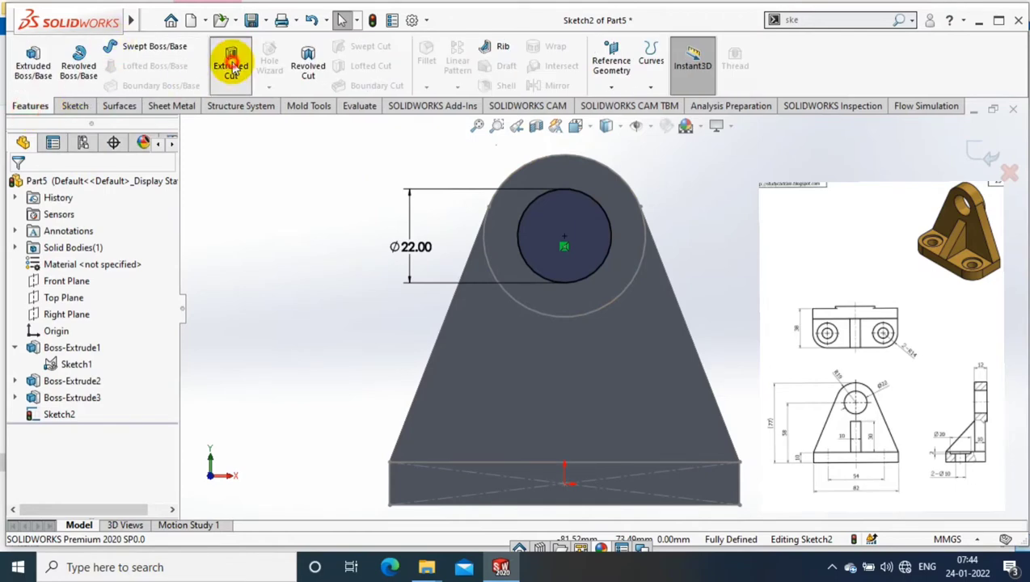
click(231, 65)
click(101, 277)
click(80, 302)
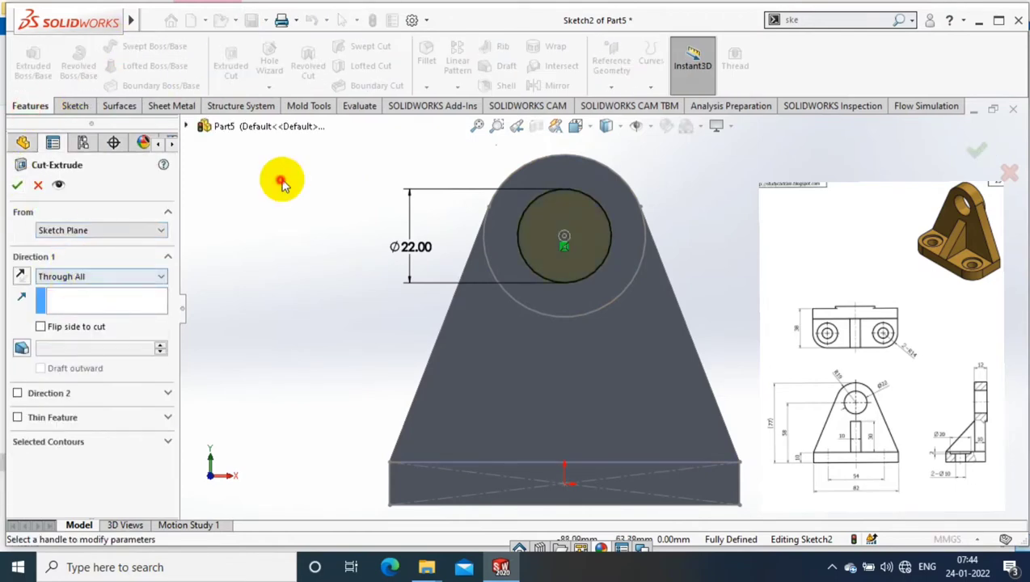
key(Return)
Fillet the two front base-plate edges with a 14 mm radius
middle_drag(748, 265, 610, 362)
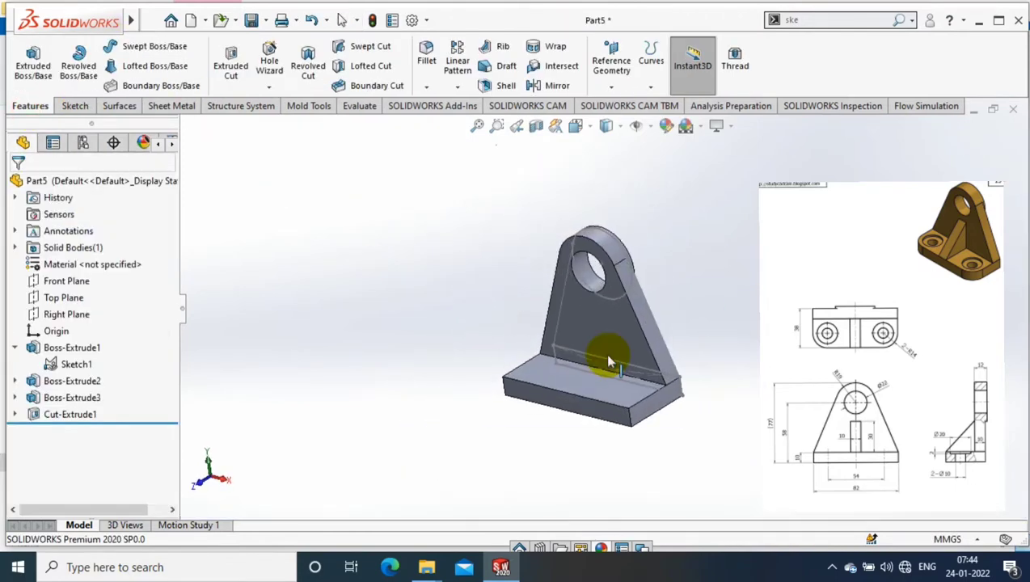
scroll(610, 362, down, 3)
right_click(622, 307)
key(Escape)
click(426, 87)
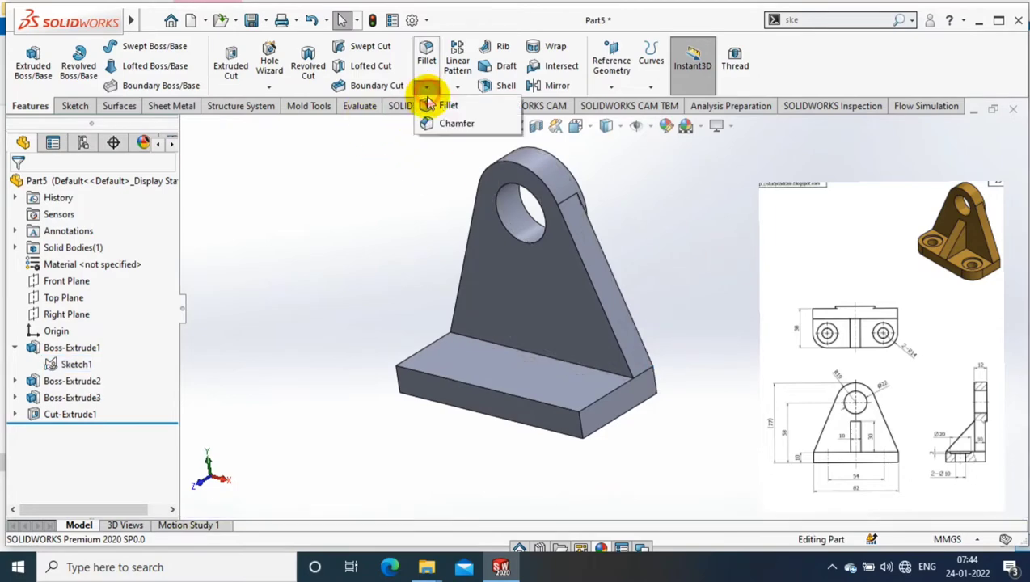
click(443, 105)
click(579, 430)
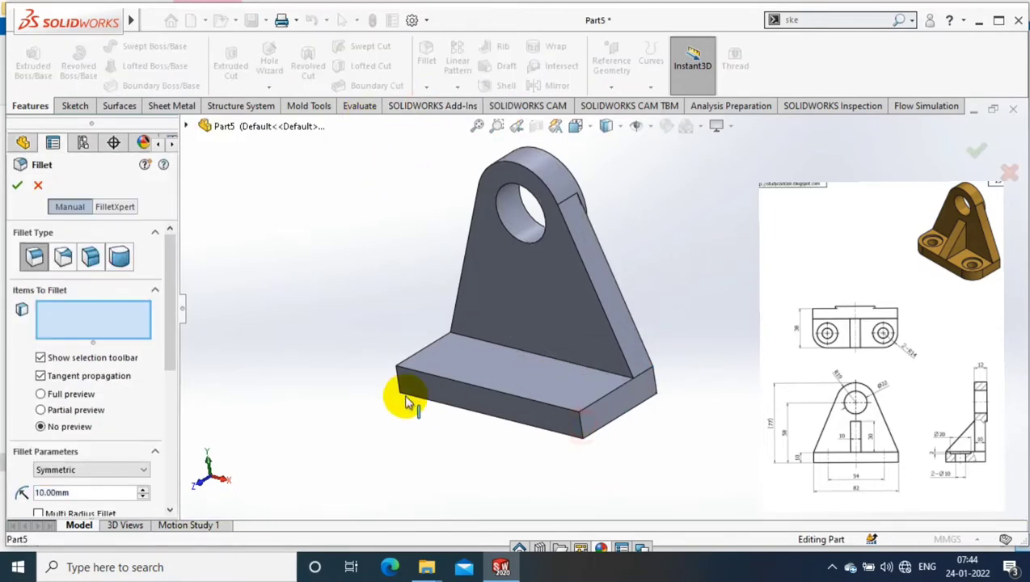
click(399, 378)
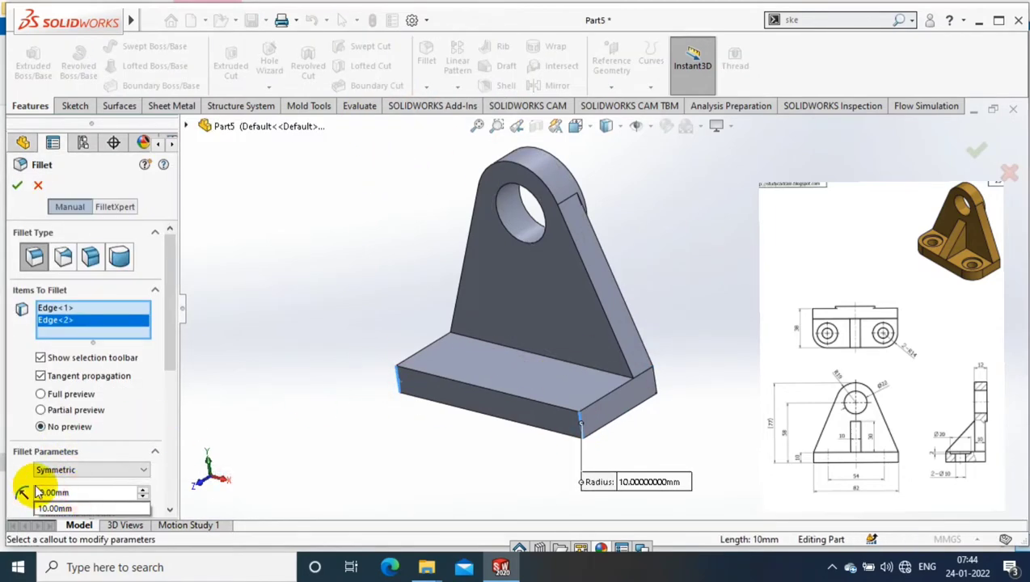
scroll(81, 489, up, 4)
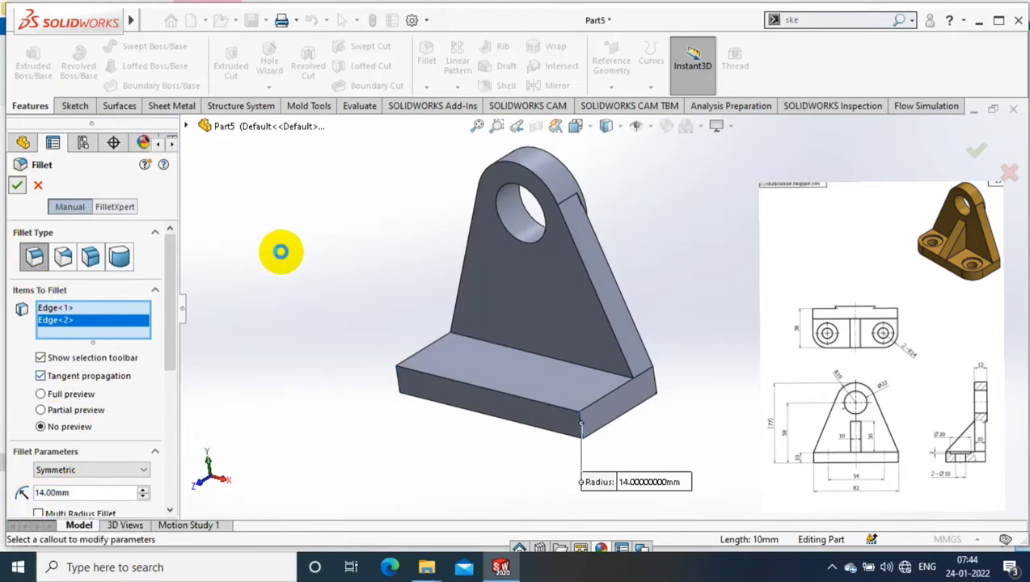
key(Return)
View the base top face normal and enable custom sizing in the Hole Wizard
right_click(482, 360)
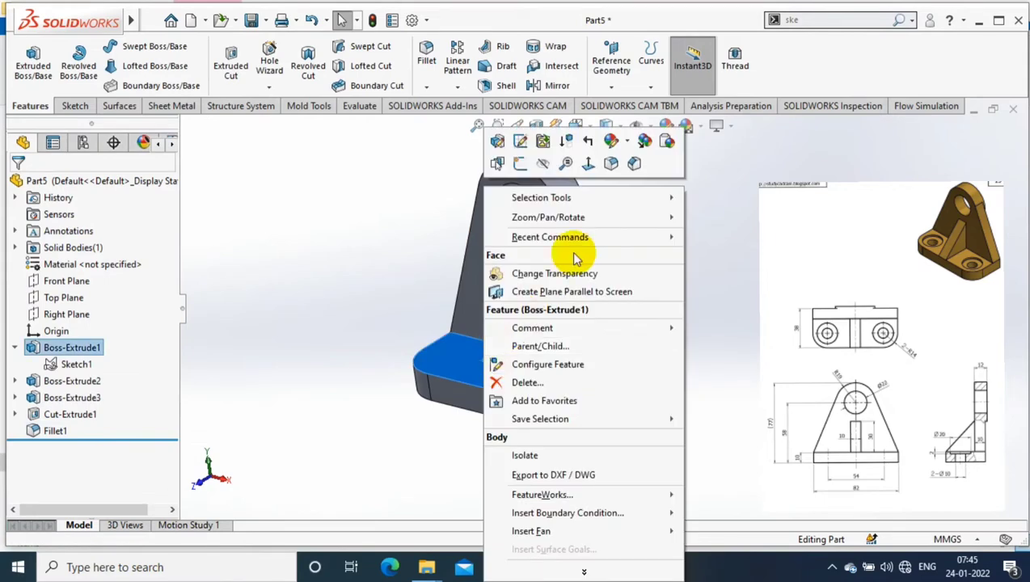
click(589, 165)
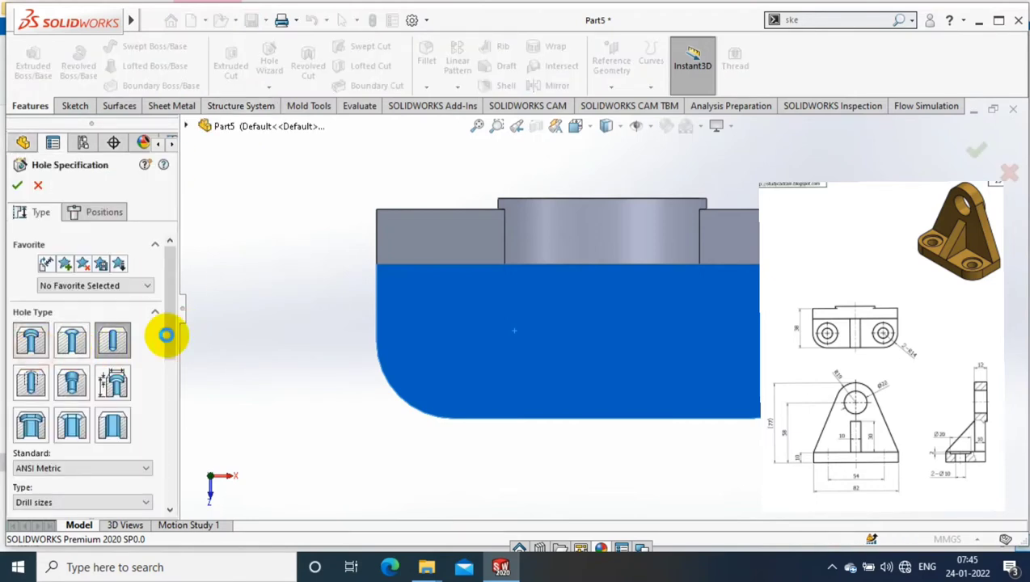
drag(170, 316, 168, 338)
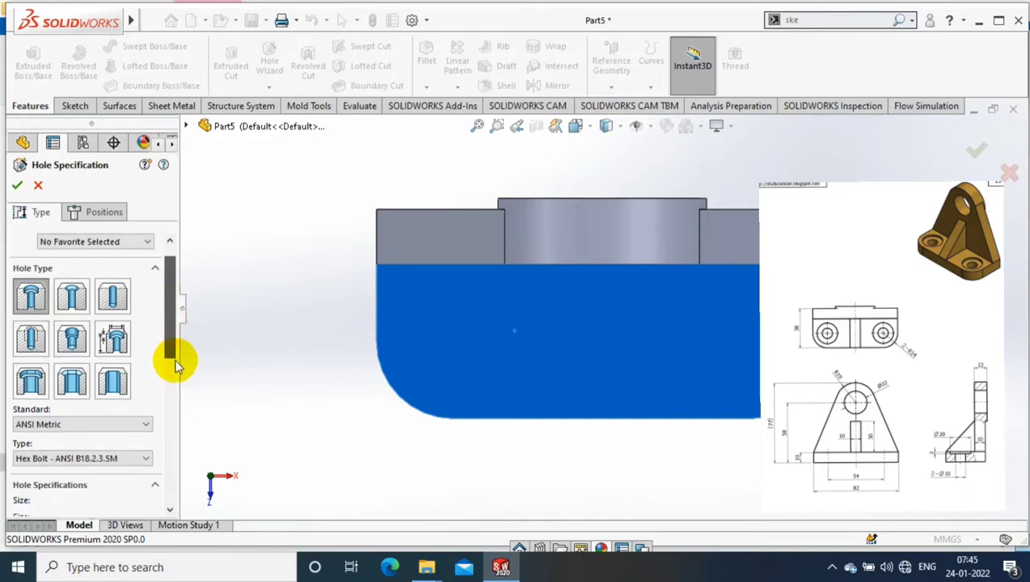
scroll(175, 348, down, 2)
scroll(172, 372, down, 3)
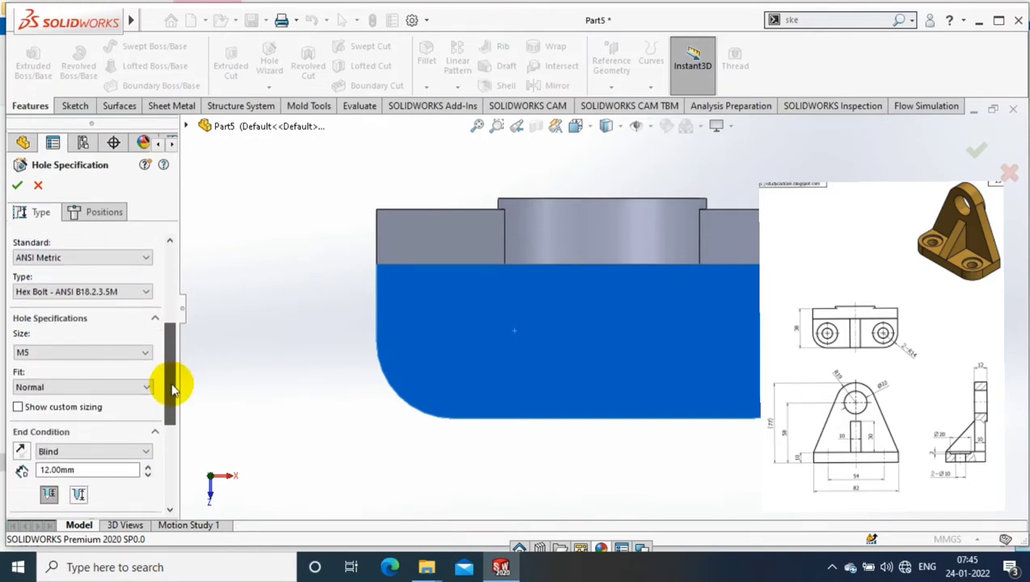
click(18, 407)
scroll(170, 391, down, 2)
text(10)
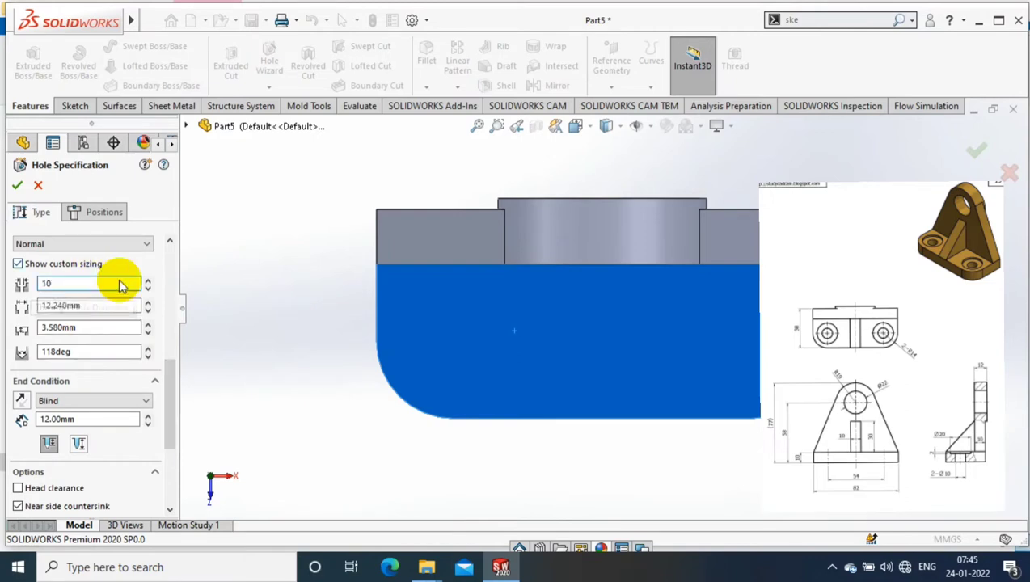
scroll(129, 324, up, 5)
scroll(162, 396, down, 6)
Set the counterbore to 10 mm hole, 20 mm diameter, 2 mm deep, Through All
drag(85, 248, 34, 253)
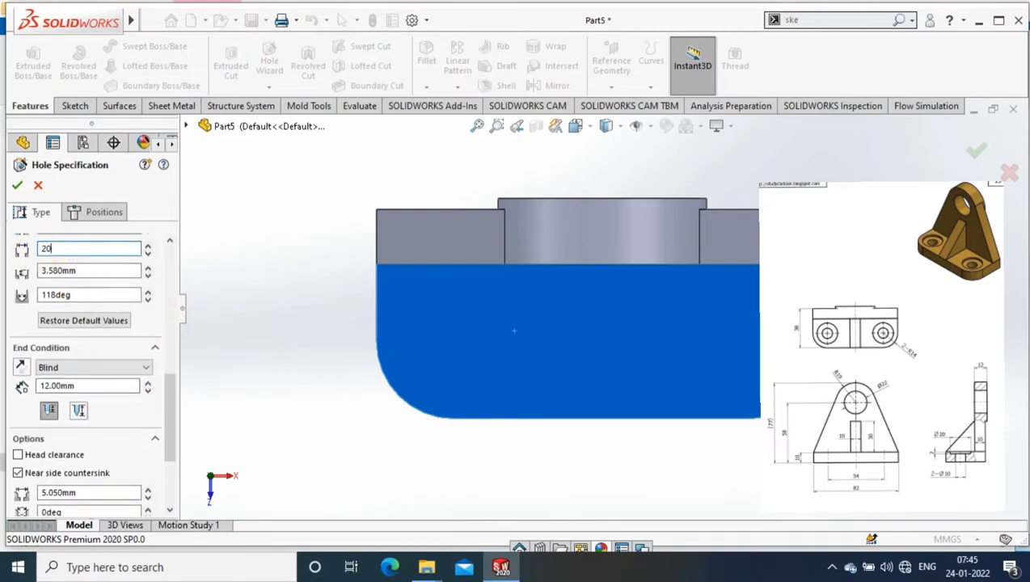
drag(93, 271, 45, 271)
scroll(122, 307, up, 3)
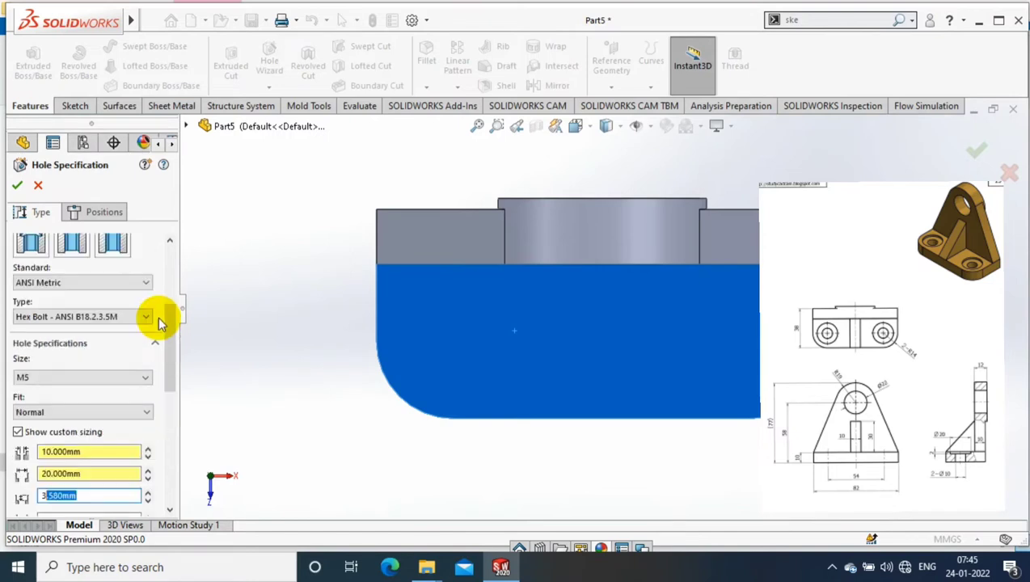
scroll(119, 395, down, 1)
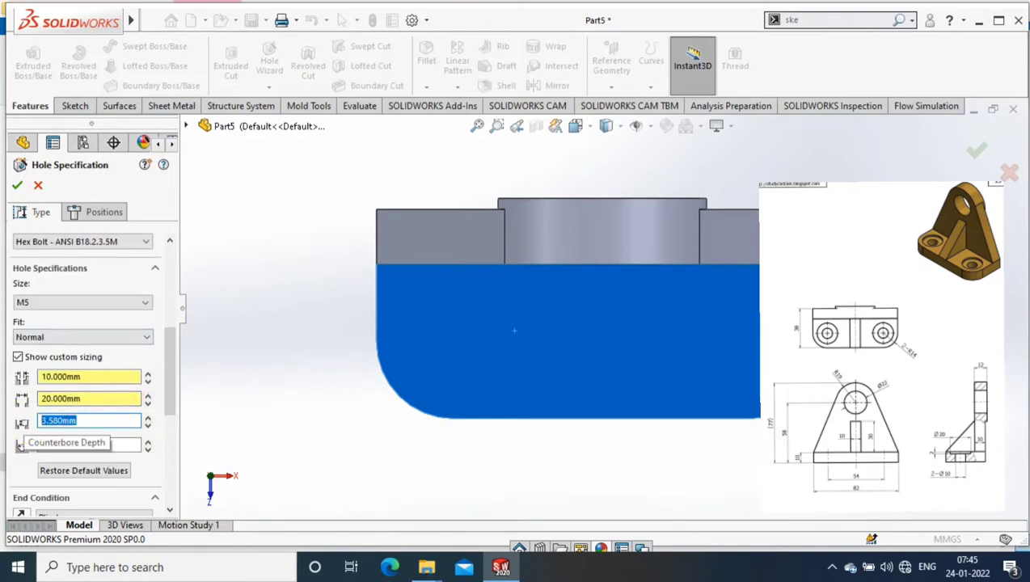
text(2)
key(Return)
scroll(171, 412, down, 3)
scroll(162, 397, down, 1)
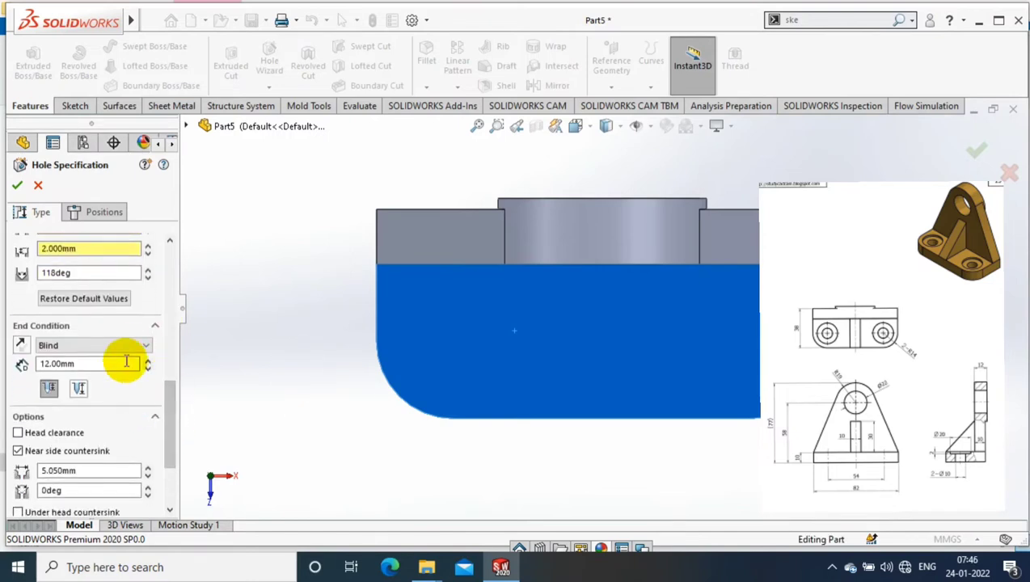
click(127, 345)
click(133, 244)
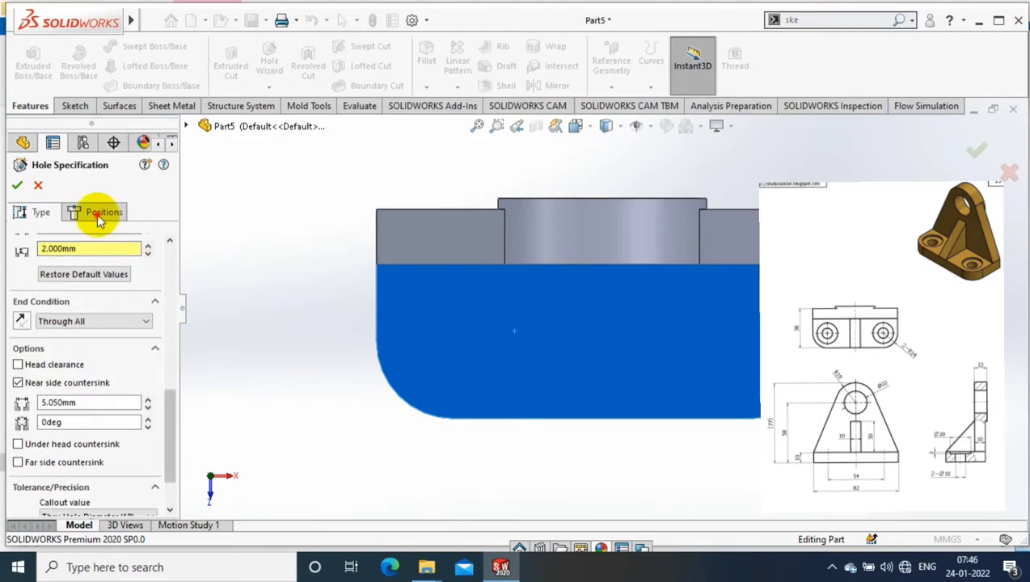
Position the counterbored holes at the rounded corners' centres and accept
click(99, 216)
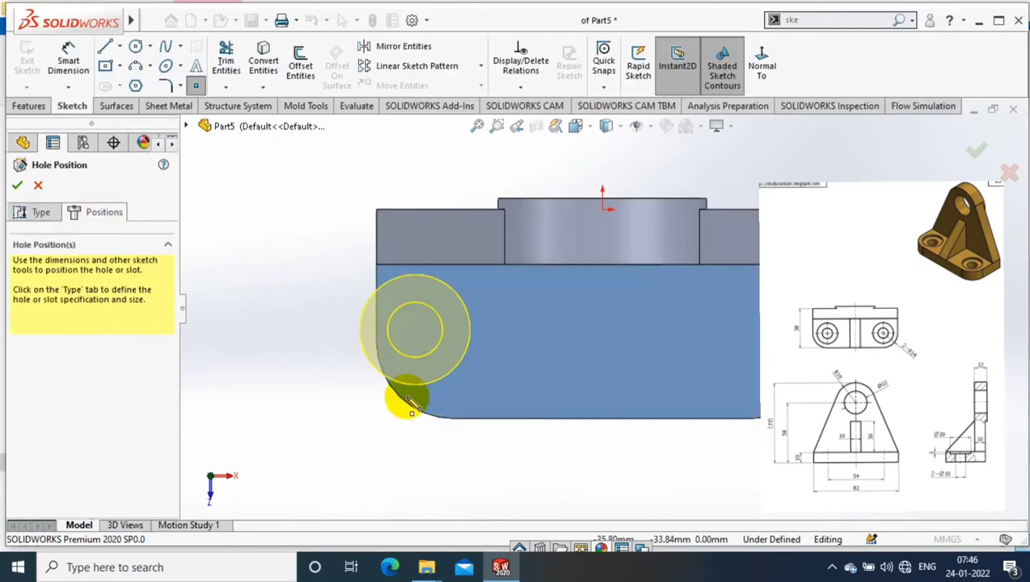
click(453, 344)
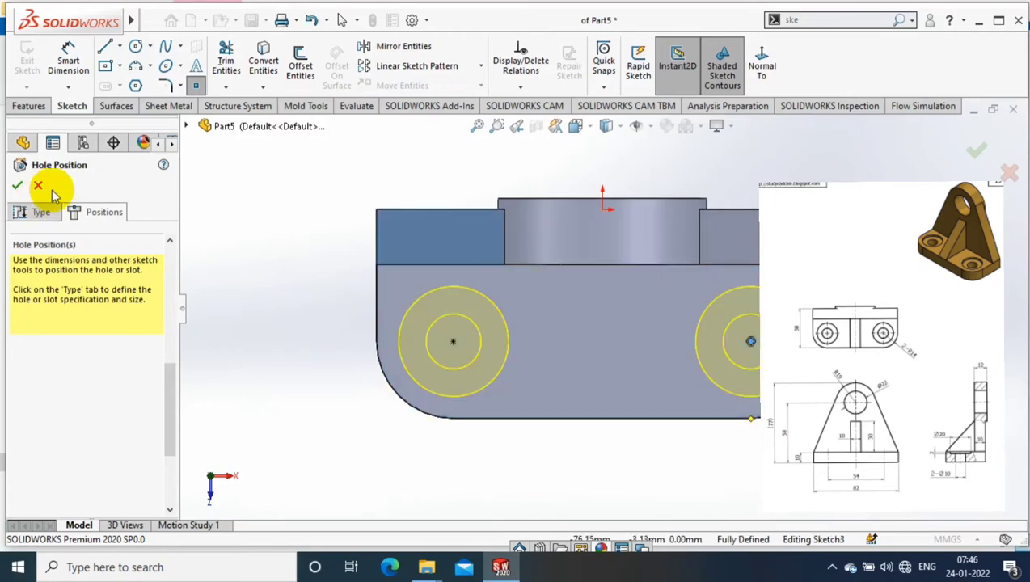
click(17, 185)
key(ctrl+7)
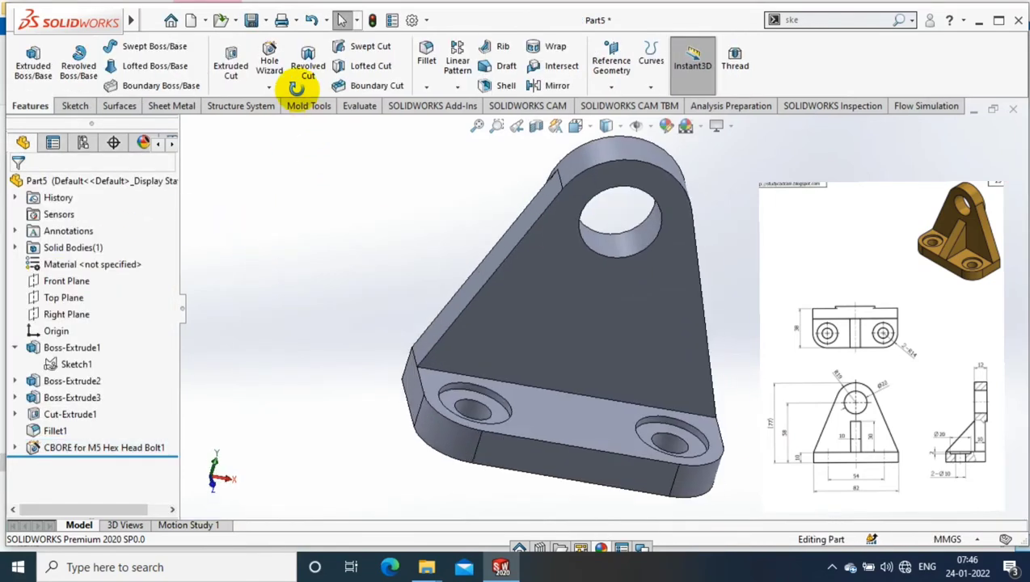
On the Right Plane, viewed normal to it, draw a diagonal line from the web's front edge to the base plate's front corner
click(66, 314)
right_click(66, 314)
click(161, 294)
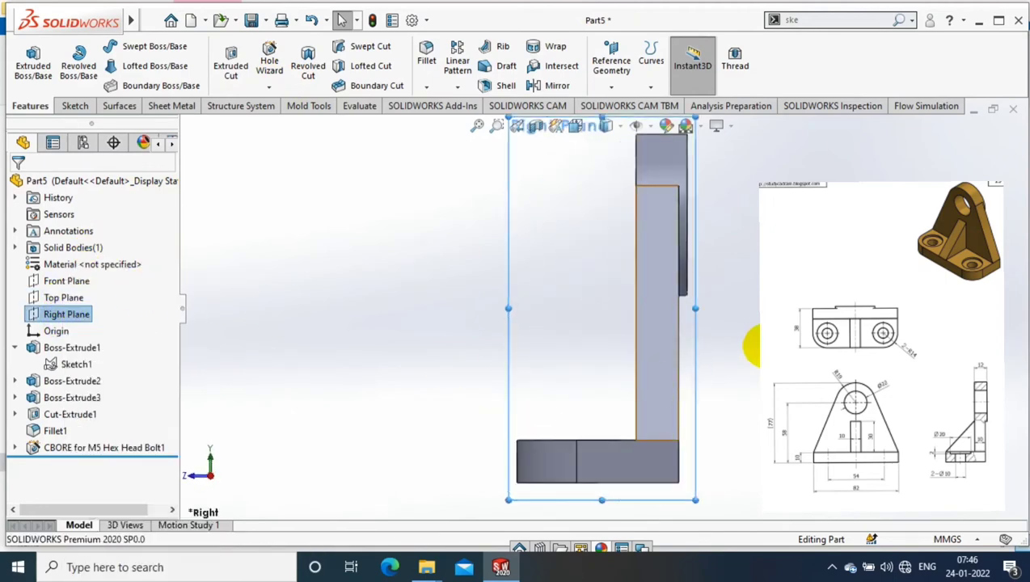
click(74, 106)
click(105, 46)
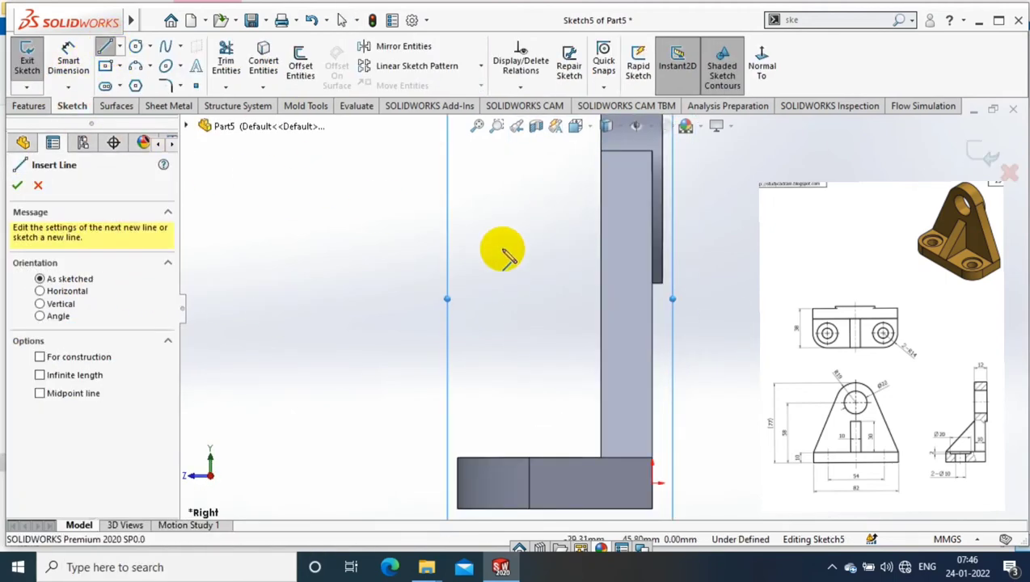
click(607, 306)
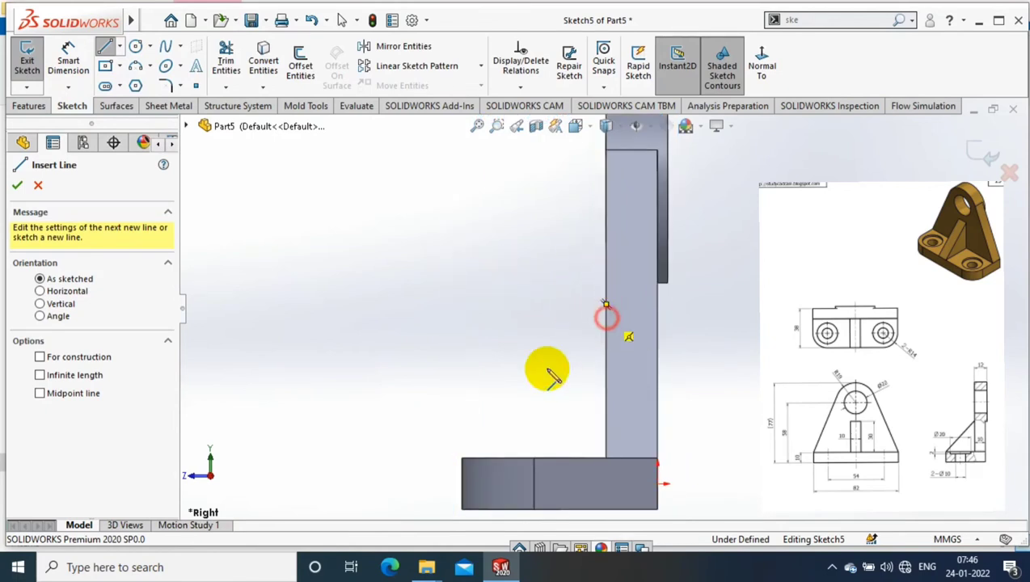
click(463, 461)
Dimension the line's top end 30 mm above the base plate, correcting it from 40, and exit the sketch
click(69, 60)
click(606, 318)
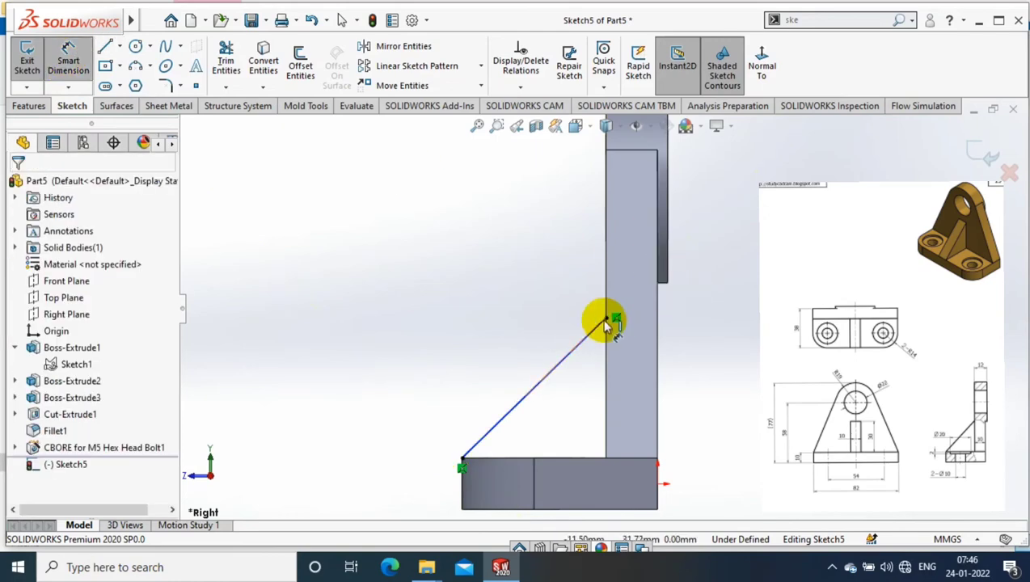
click(570, 458)
click(736, 401)
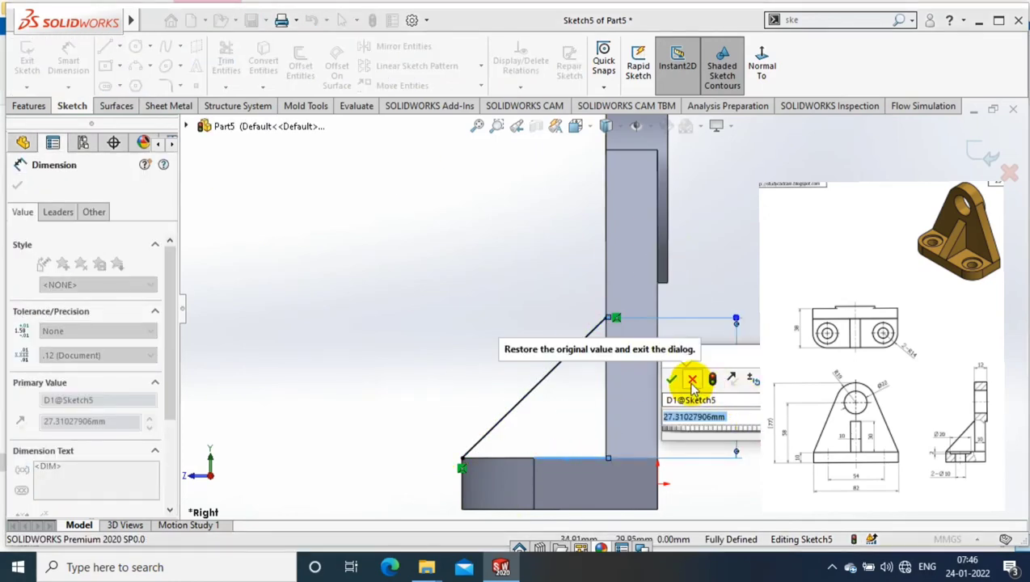
text(40)
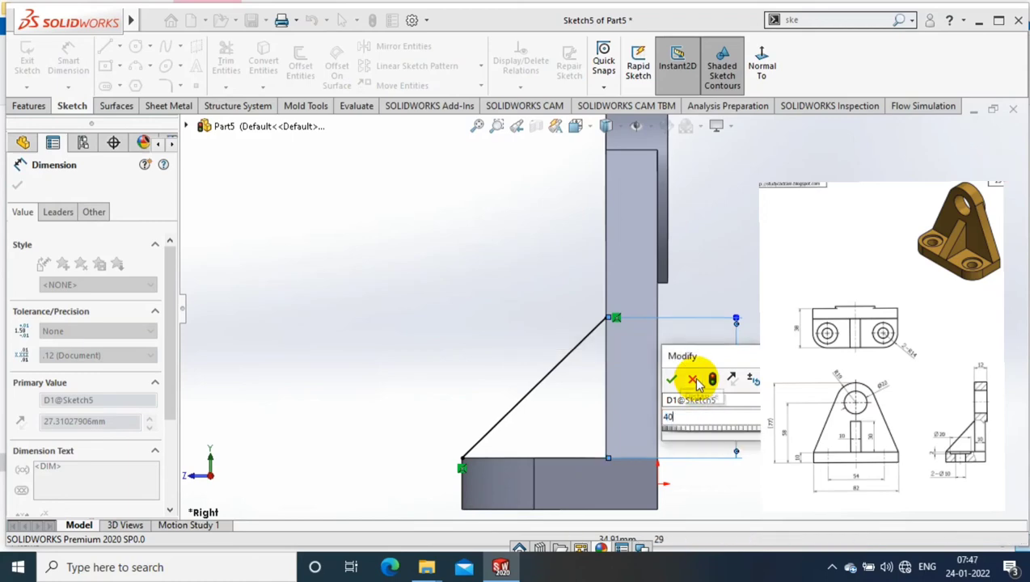
key(Return)
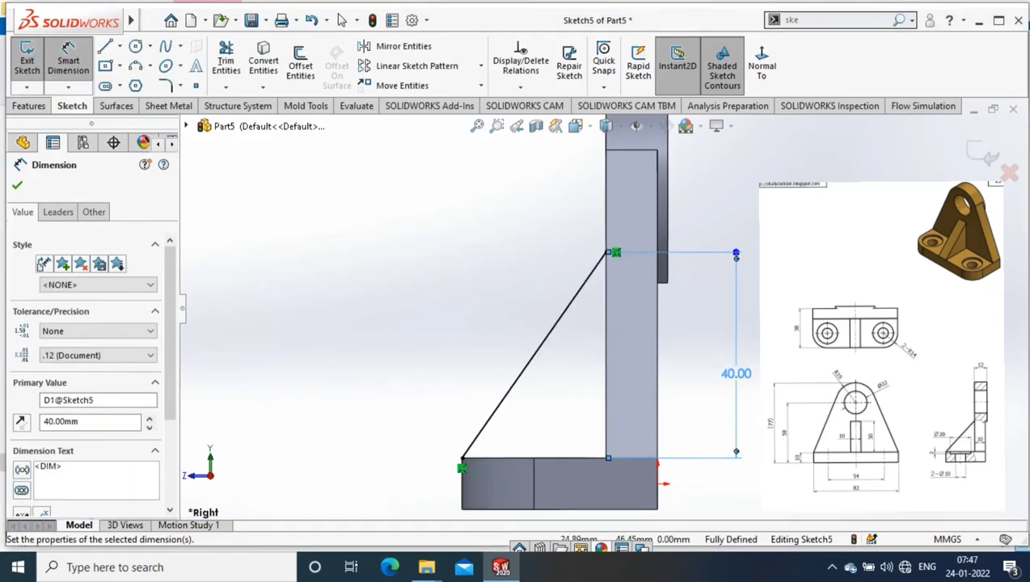
double_click(736, 373)
text(30)
key(Return)
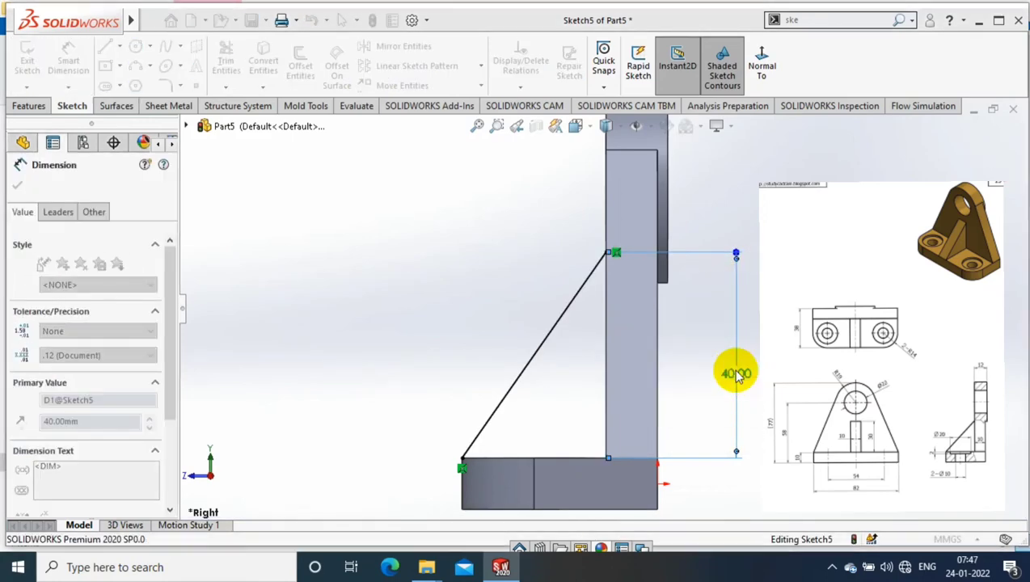
click(981, 147)
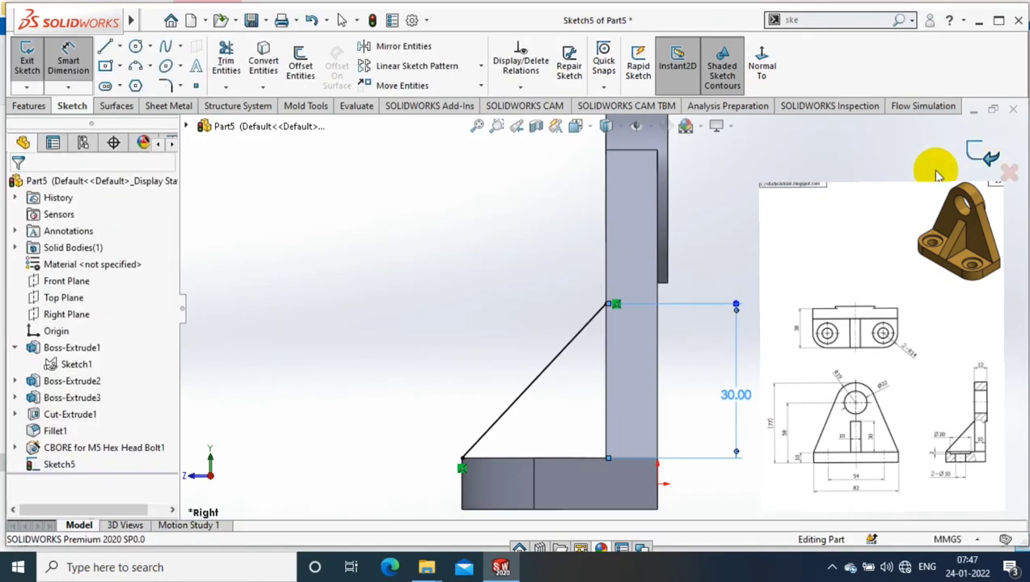
Create a 10 mm thick rib from the diagonal sketch line with the material side flipped
click(38, 106)
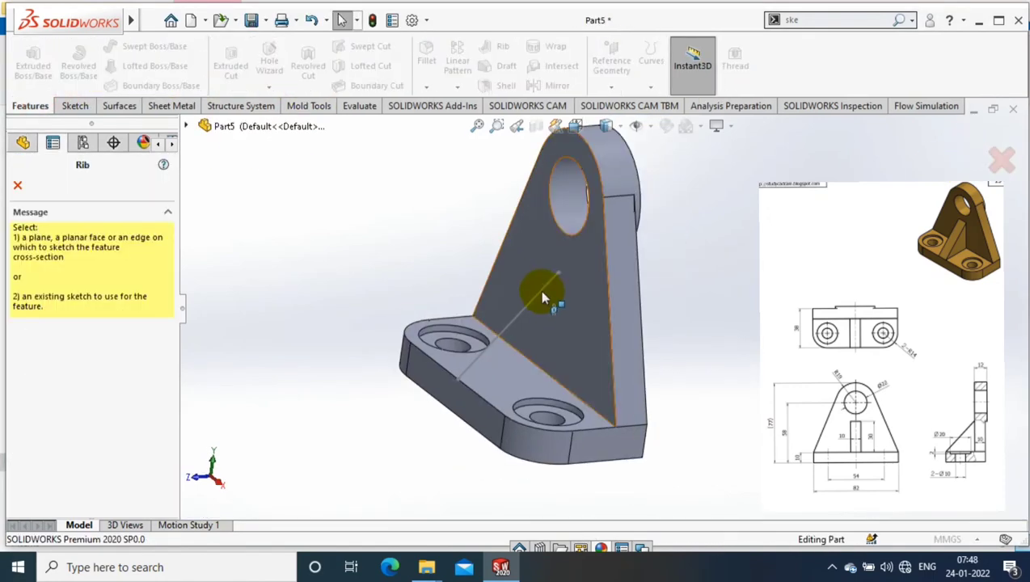
middle_drag(421, 237, 207, 283)
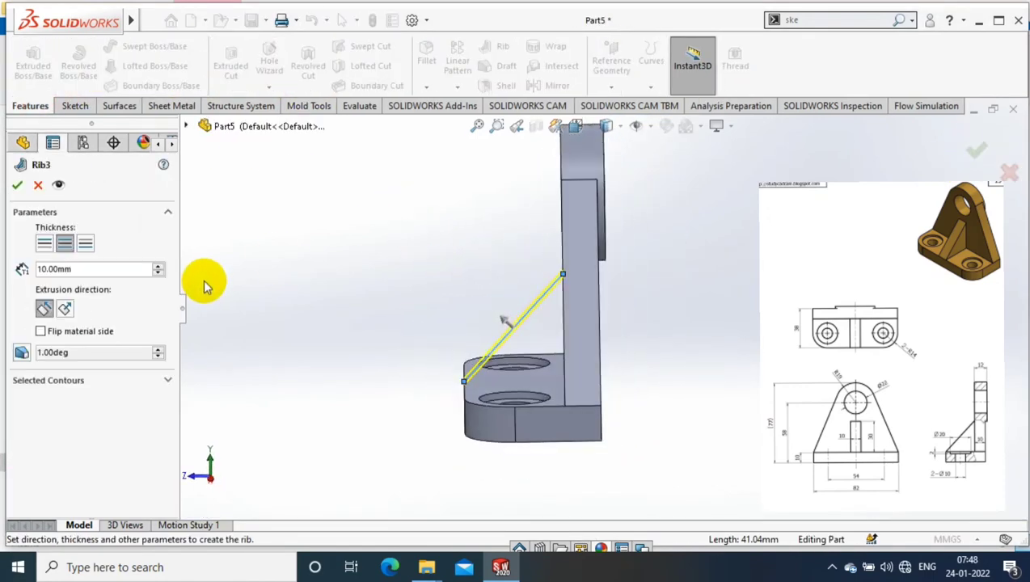
click(41, 334)
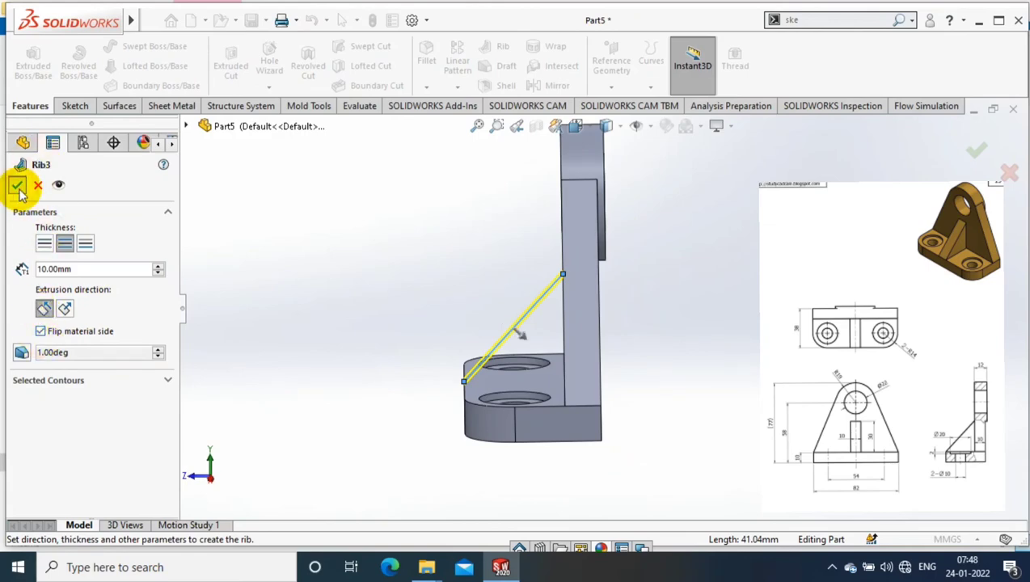
click(18, 186)
mouse_move(338, 253)
middle_down()
mouse_move(631, 299)
mouse_move(643, 180)
middle_up()
Apply an orange appearance to the whole bracket part
right_click(557, 158)
click(517, 229)
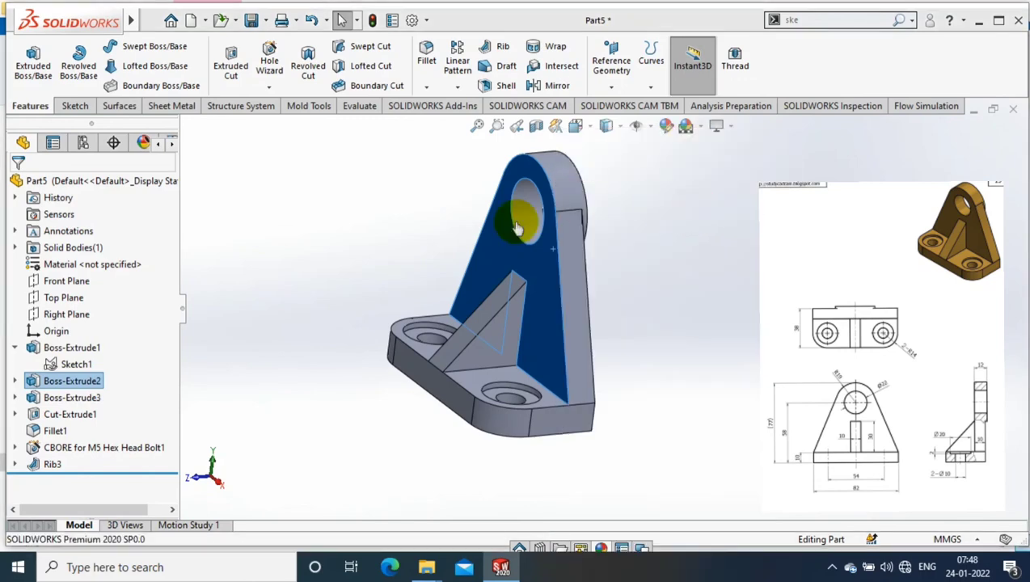
click(68, 502)
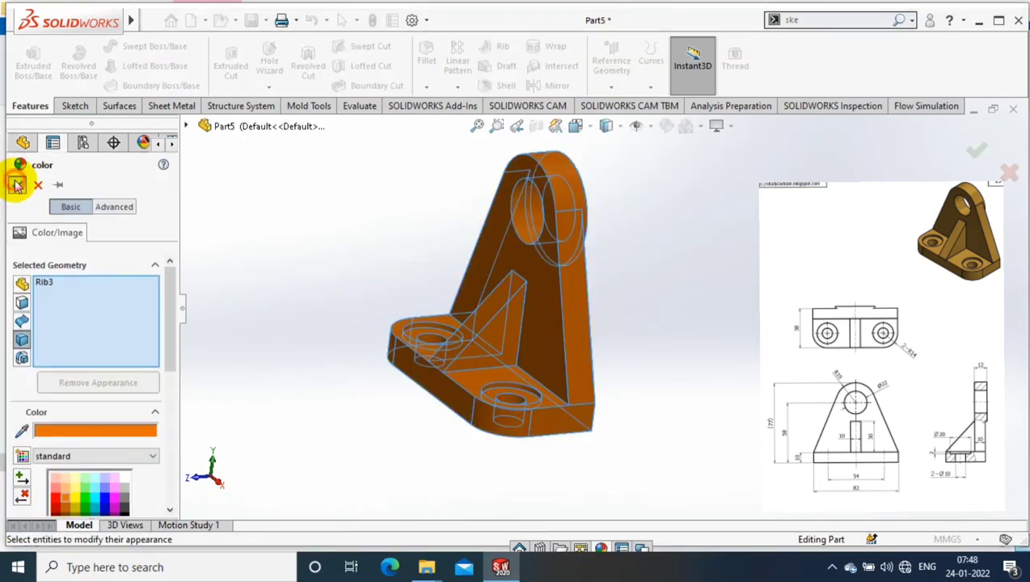
click(17, 185)
mouse_move(338, 213)
middle_down()
mouse_move(472, 300)
mouse_move(325, 427)
mouse_move(695, 341)
mouse_move(702, 272)
mouse_move(693, 283)
middle_up()
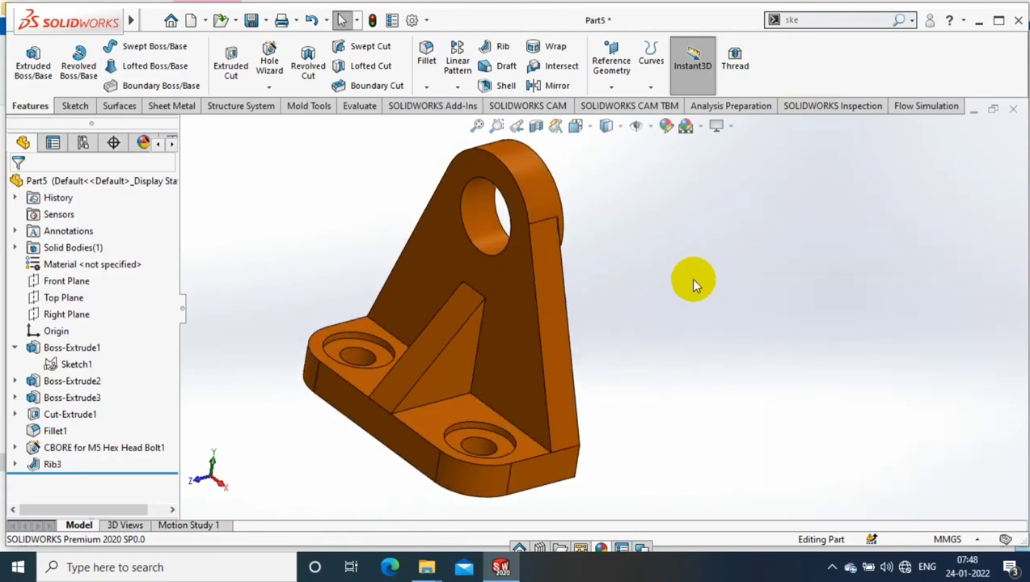